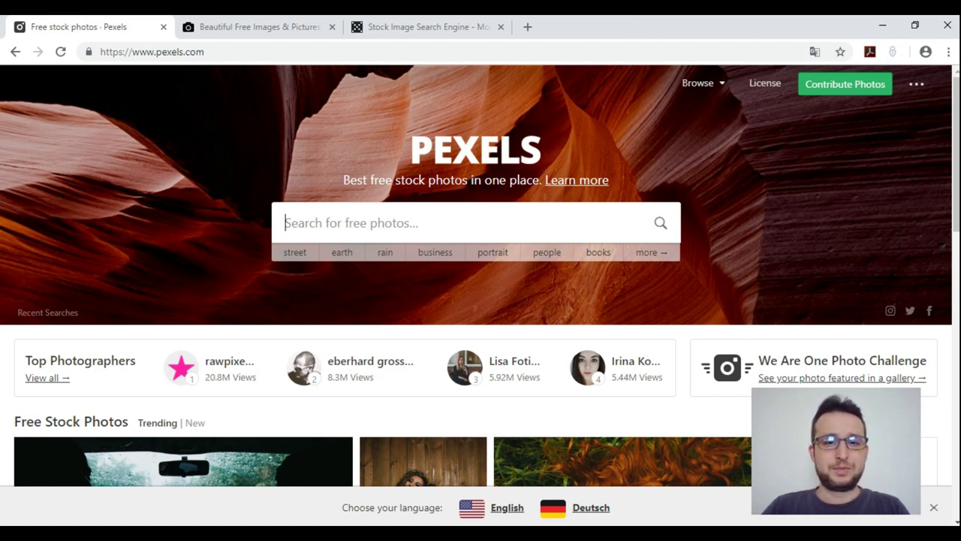
{"action": "key", "text": "Return"}
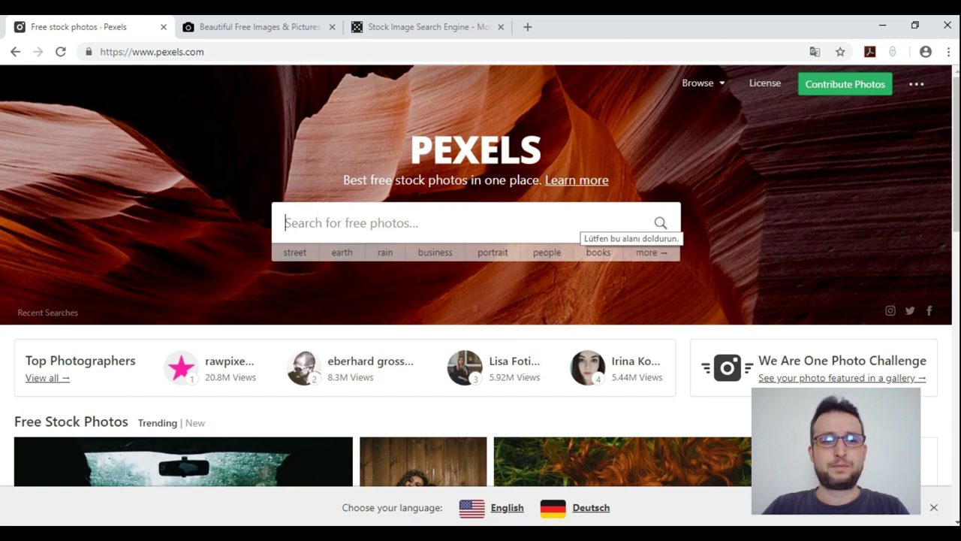
{"action": "scroll", "coordinate": [425, 222], "scroll_direction": "down", "scroll_amount": 5}
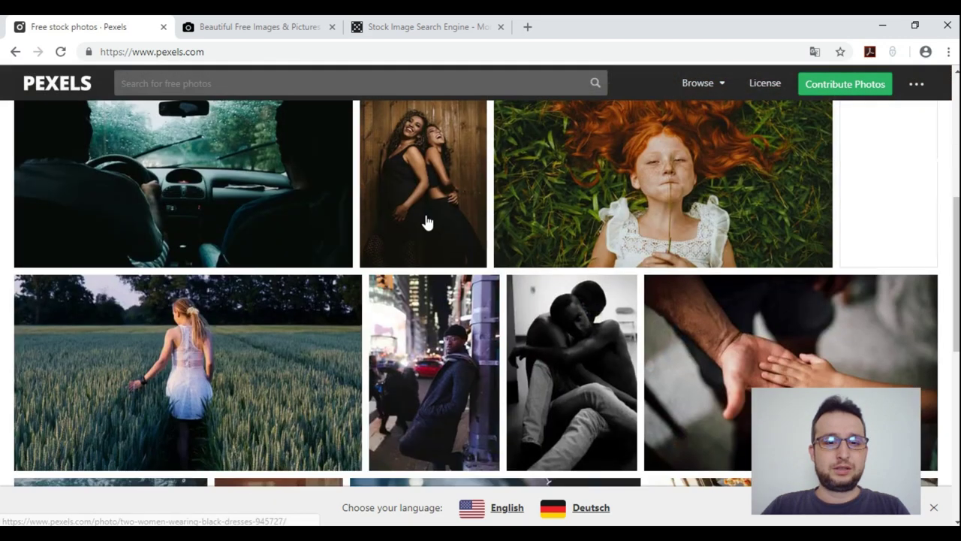
{"action": "scroll", "coordinate": [425, 222], "scroll_direction": "down", "scroll_amount": 2}
{"action": "scroll", "coordinate": [424, 220], "scroll_direction": "up", "scroll_amount": 4}
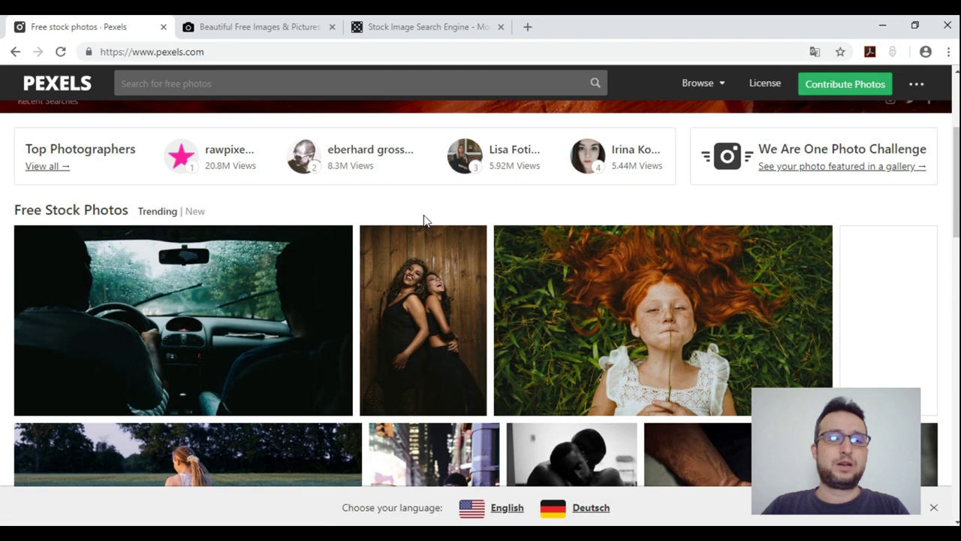
{"action": "scroll", "coordinate": [424, 219], "scroll_direction": "up", "scroll_amount": 1}
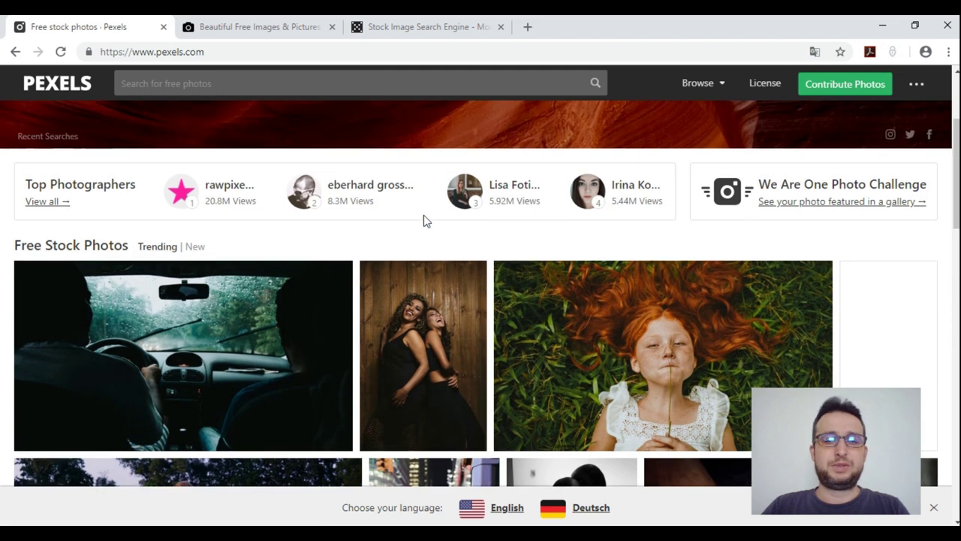
{"action": "scroll", "coordinate": [423, 217], "scroll_direction": "up", "scroll_amount": 2}
{"action": "scroll", "coordinate": [424, 218], "scroll_direction": "down", "scroll_amount": 2}
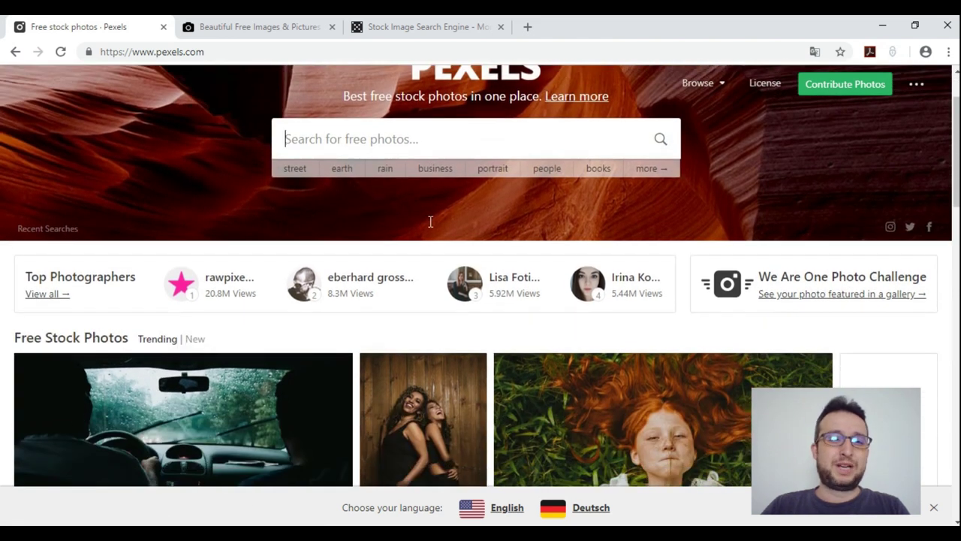
{"action": "scroll", "coordinate": [425, 221], "scroll_direction": "down", "scroll_amount": 4}
{"action": "scroll", "coordinate": [425, 221], "scroll_direction": "down", "scroll_amount": 2}
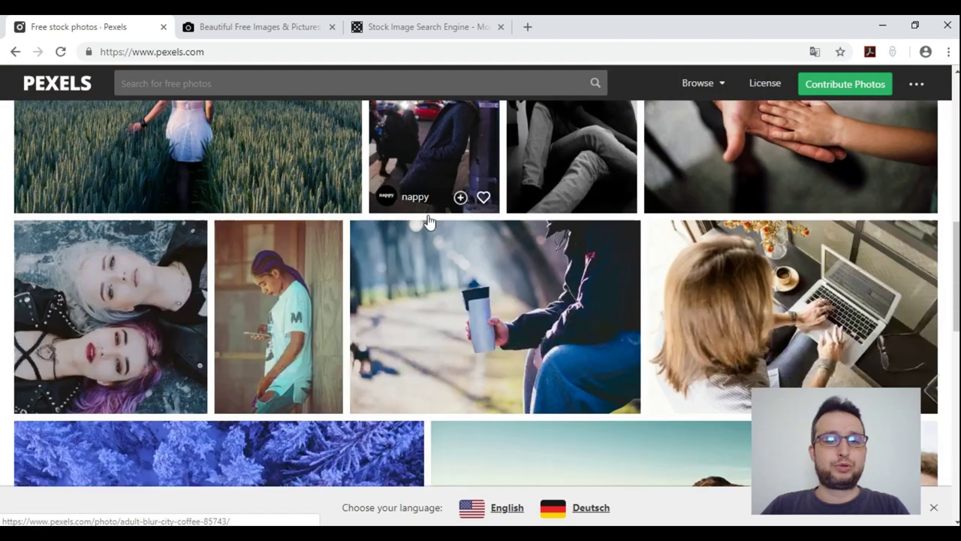
{"action": "scroll", "coordinate": [426, 218], "scroll_direction": "down", "scroll_amount": 3}
{"action": "scroll", "coordinate": [428, 216], "scroll_direction": "down", "scroll_amount": 4}
{"action": "scroll", "coordinate": [430, 222], "scroll_direction": "down", "scroll_amount": 3}
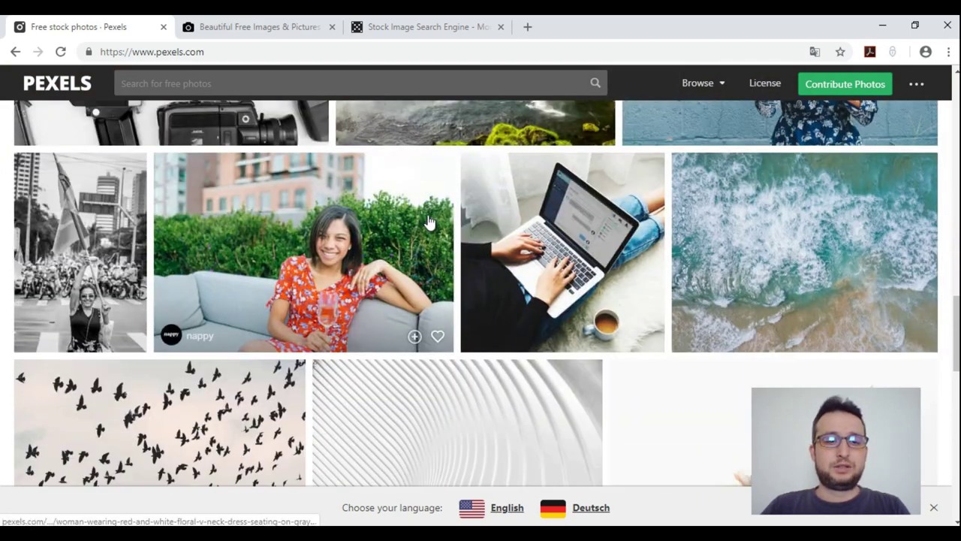
{"action": "scroll", "coordinate": [429, 222], "scroll_direction": "down", "scroll_amount": 3}
{"action": "scroll", "coordinate": [429, 222], "scroll_direction": "down", "scroll_amount": 2}
{"action": "scroll", "coordinate": [430, 222], "scroll_direction": "down", "scroll_amount": 2}
{"action": "scroll", "coordinate": [430, 222], "scroll_direction": "down", "scroll_amount": 2}
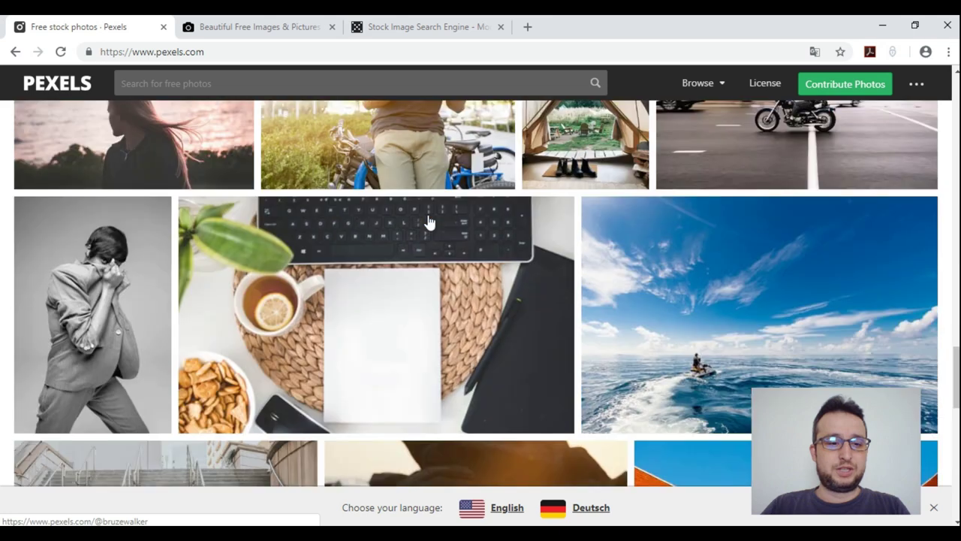
{"action": "scroll", "coordinate": [430, 222], "scroll_direction": "down", "scroll_amount": 2}
{"action": "scroll", "coordinate": [429, 222], "scroll_direction": "down", "scroll_amount": 2}
{"action": "scroll", "coordinate": [430, 220], "scroll_direction": "down", "scroll_amount": 2}
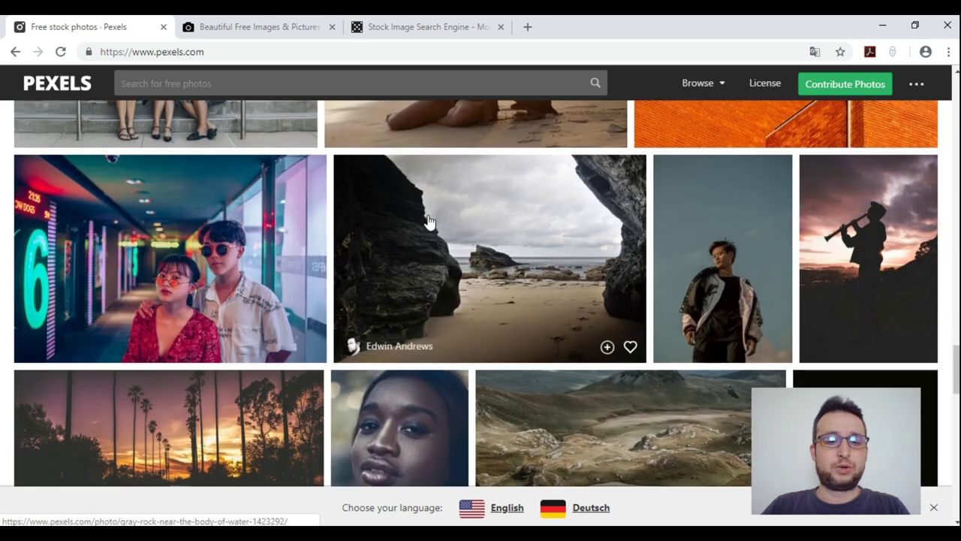
{"action": "scroll", "coordinate": [429, 221], "scroll_direction": "down", "scroll_amount": 3}
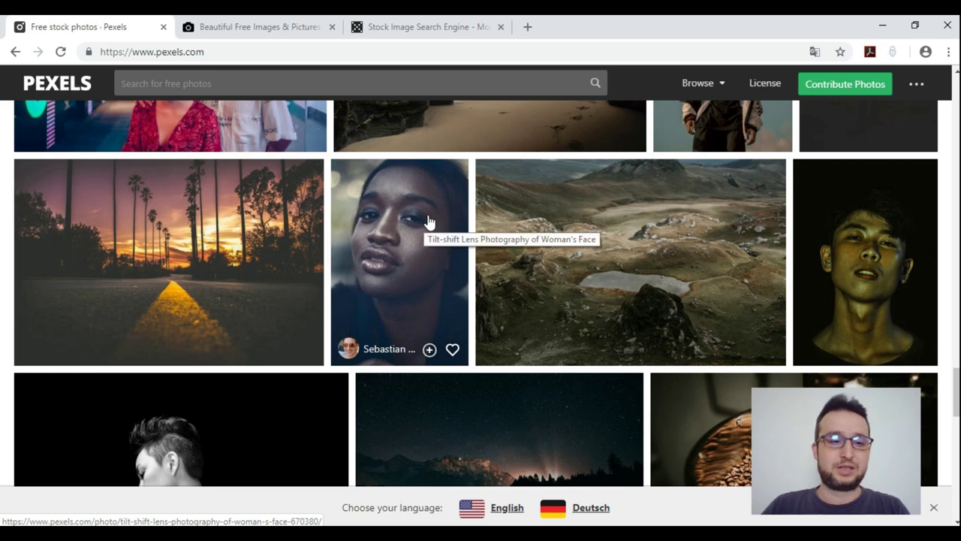
{"action": "scroll", "coordinate": [430, 221], "scroll_direction": "down", "scroll_amount": 4}
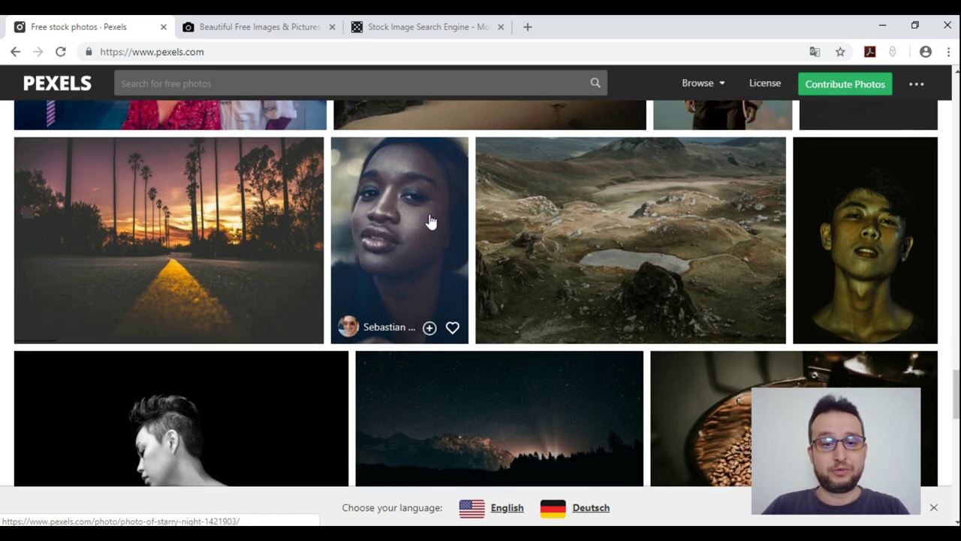
{"action": "scroll", "coordinate": [429, 220], "scroll_direction": "down", "scroll_amount": 3}
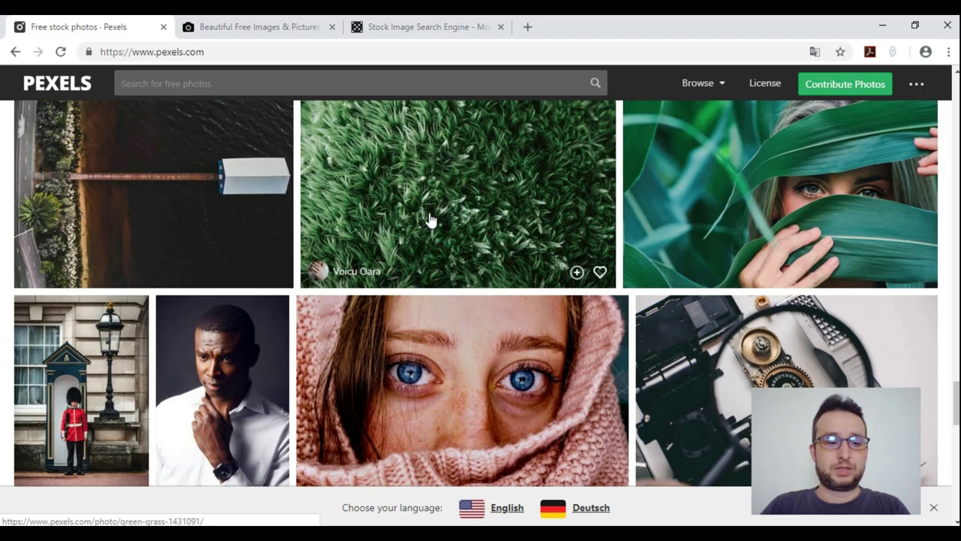
{"action": "scroll", "coordinate": [429, 221], "scroll_direction": "up", "scroll_amount": 3}
{"action": "scroll", "coordinate": [429, 221], "scroll_direction": "up", "scroll_amount": 4}
{"action": "scroll", "coordinate": [430, 219], "scroll_direction": "up", "scroll_amount": 5}
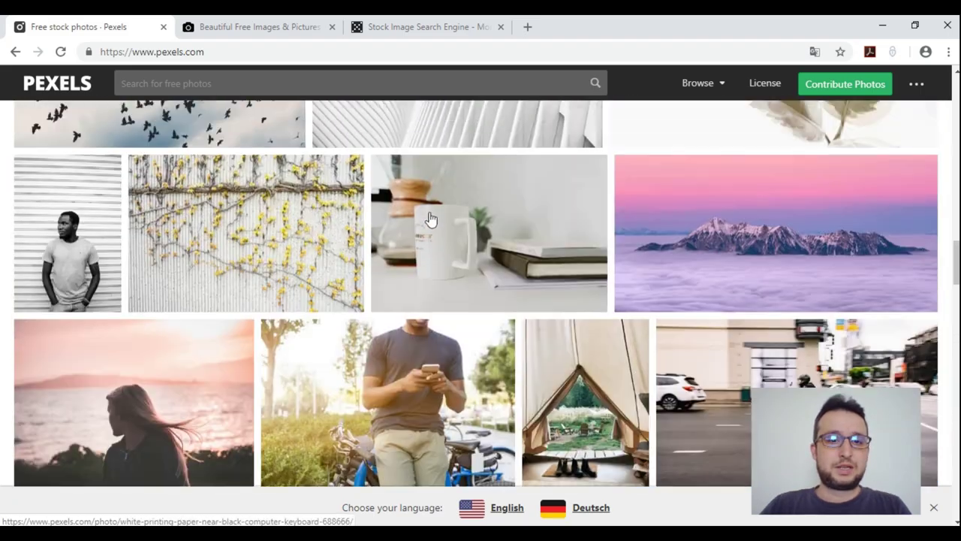
{"action": "scroll", "coordinate": [429, 220], "scroll_direction": "up", "scroll_amount": 5}
{"action": "scroll", "coordinate": [430, 219], "scroll_direction": "up", "scroll_amount": 5}
{"action": "scroll", "coordinate": [425, 212], "scroll_direction": "up", "scroll_amount": 5}
{"action": "left_click", "coordinate": [425, 218]}
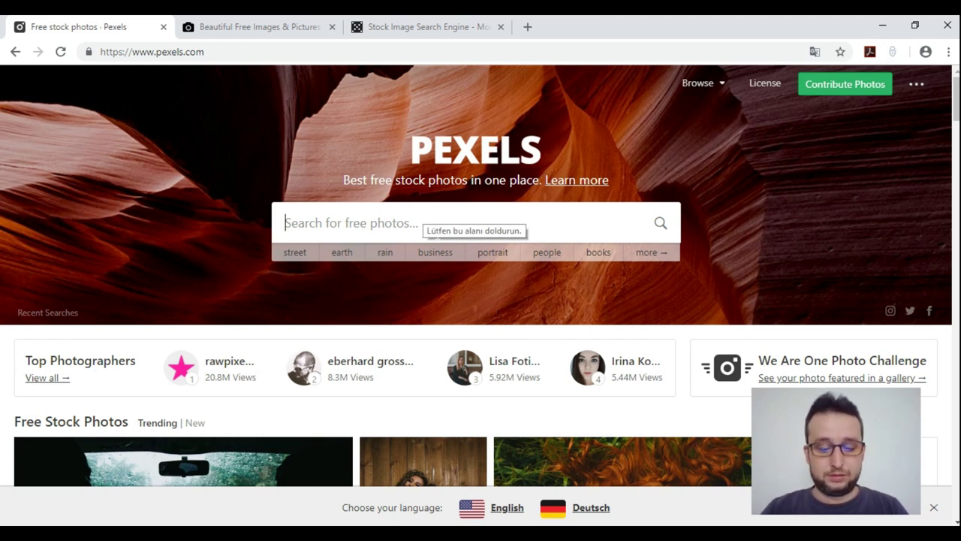
Step: Search Pexels for 'business' and browse the office and business photo results
{"action": "type", "text": "business"}
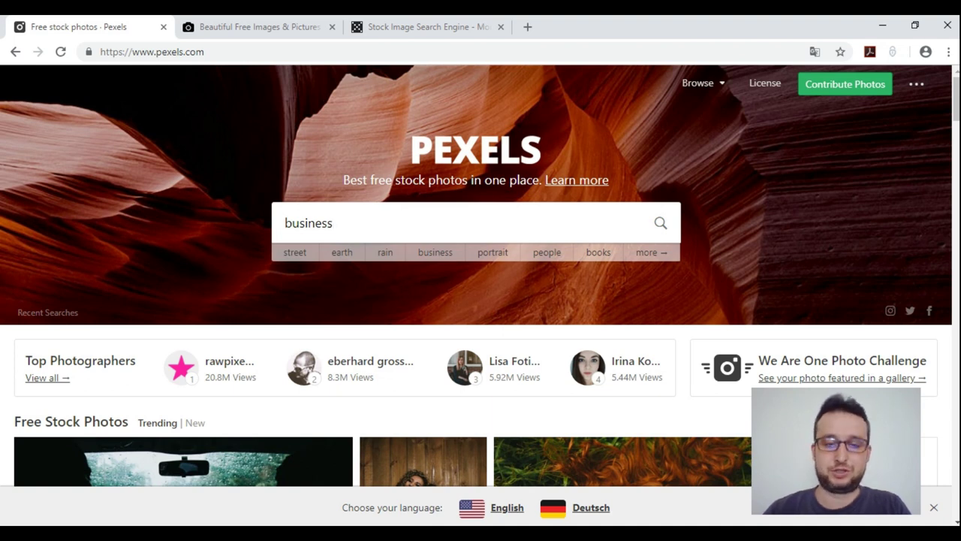
{"action": "key", "text": "Return"}
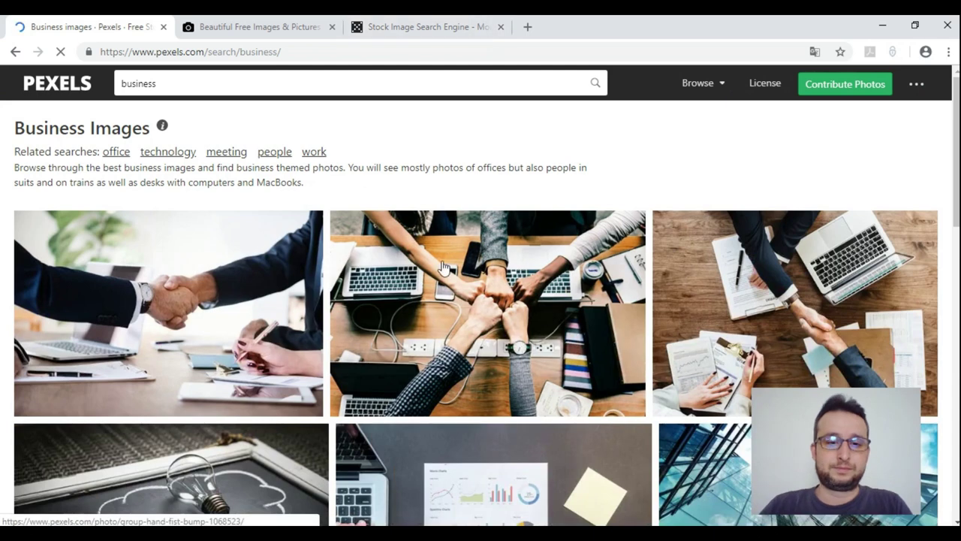
{"action": "scroll", "coordinate": [451, 268], "scroll_direction": "down", "scroll_amount": 2}
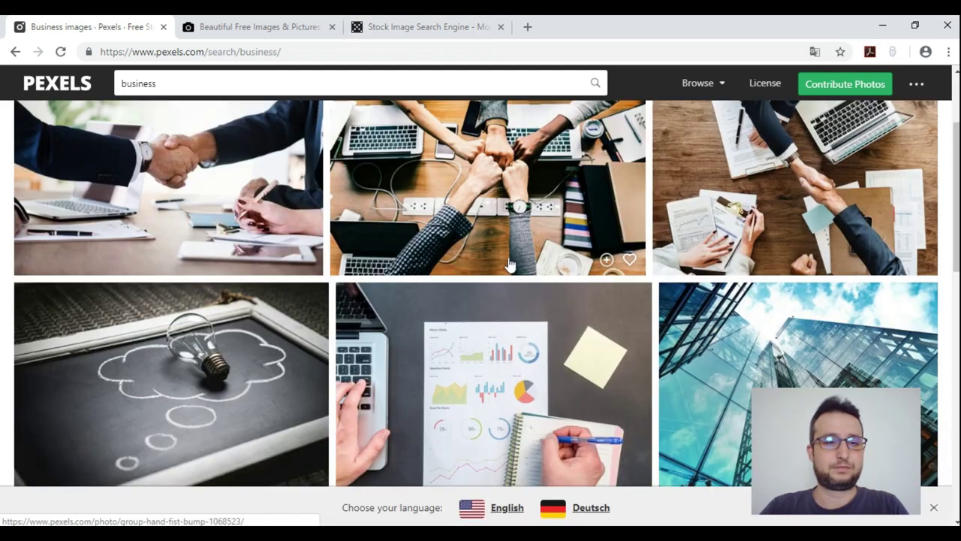
{"action": "scroll", "coordinate": [505, 265], "scroll_direction": "down", "scroll_amount": 1}
{"action": "scroll", "coordinate": [502, 266], "scroll_direction": "down", "scroll_amount": 2}
{"action": "scroll", "coordinate": [502, 265], "scroll_direction": "down", "scroll_amount": 1}
{"action": "scroll", "coordinate": [501, 266], "scroll_direction": "down", "scroll_amount": 1}
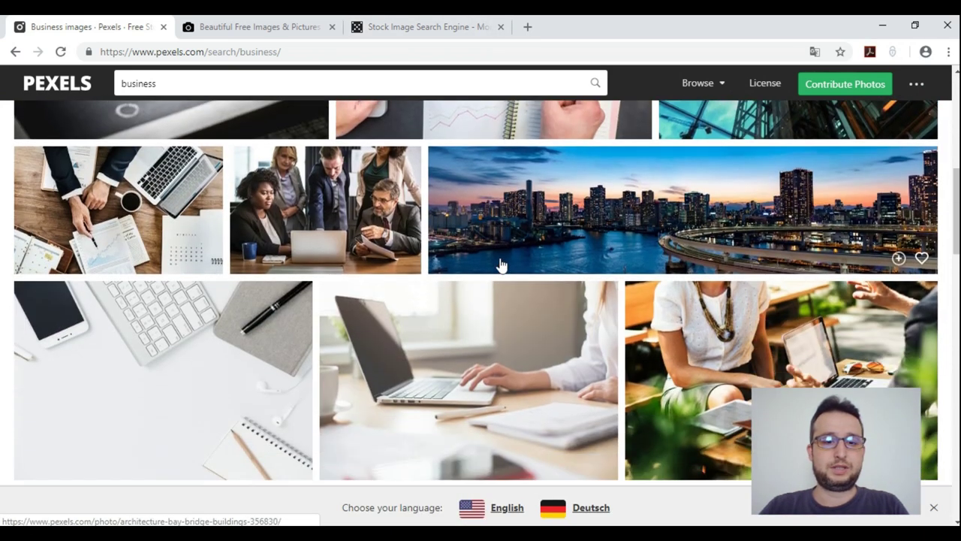
{"action": "scroll", "coordinate": [501, 266], "scroll_direction": "down", "scroll_amount": 1}
{"action": "scroll", "coordinate": [501, 266], "scroll_direction": "down", "scroll_amount": 2}
{"action": "scroll", "coordinate": [502, 266], "scroll_direction": "down", "scroll_amount": 1}
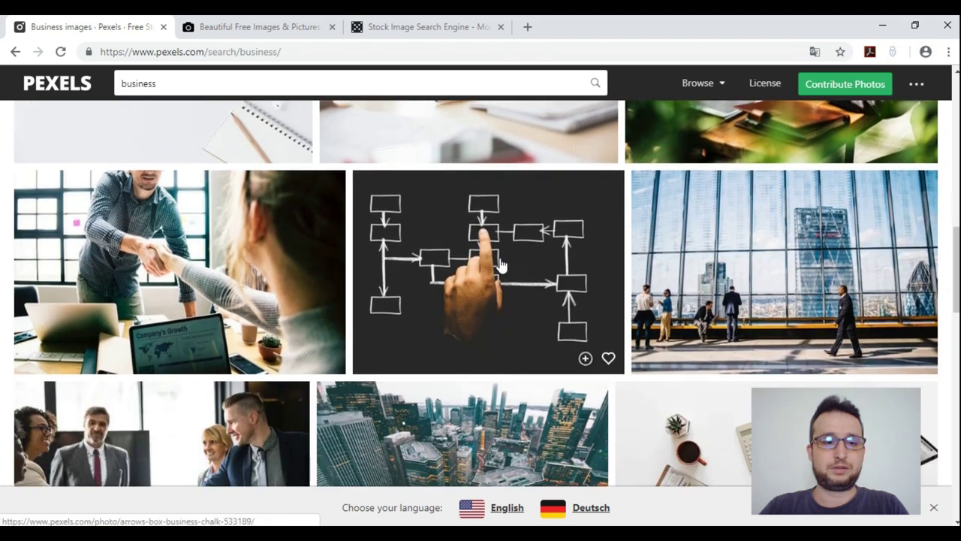
{"action": "scroll", "coordinate": [501, 266], "scroll_direction": "down", "scroll_amount": 5}
{"action": "scroll", "coordinate": [502, 266], "scroll_direction": "down", "scroll_amount": 2}
{"action": "scroll", "coordinate": [501, 266], "scroll_direction": "down", "scroll_amount": 1}
{"action": "scroll", "coordinate": [502, 266], "scroll_direction": "down", "scroll_amount": 3}
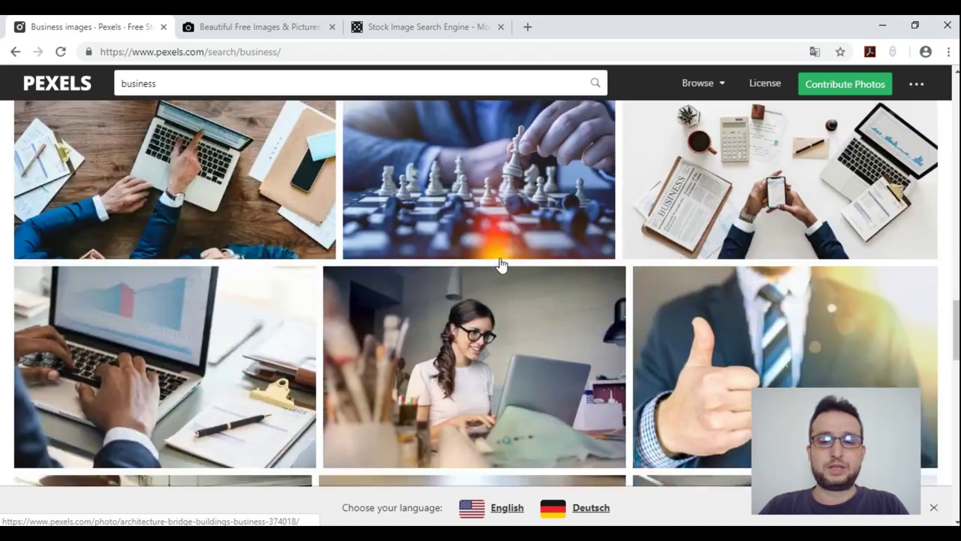
{"action": "scroll", "coordinate": [501, 265], "scroll_direction": "up", "scroll_amount": 1}
{"action": "scroll", "coordinate": [502, 265], "scroll_direction": "up", "scroll_amount": 5}
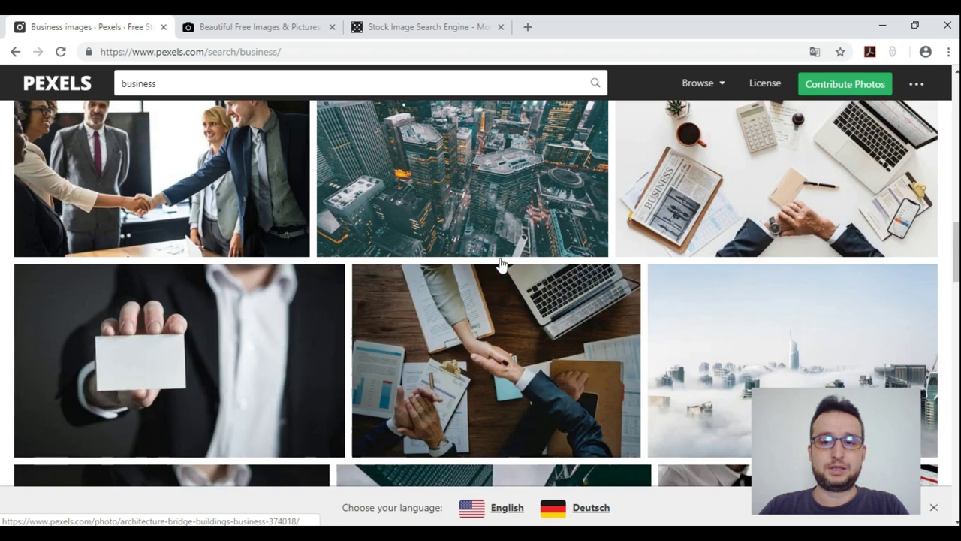
{"action": "scroll", "coordinate": [497, 260], "scroll_direction": "up", "scroll_amount": 3}
{"action": "scroll", "coordinate": [497, 259], "scroll_direction": "up", "scroll_amount": 3}
{"action": "scroll", "coordinate": [498, 264], "scroll_direction": "down", "scroll_amount": 3}
Step: Open the office-window skyline photo and look over its download size choices
{"action": "left_click", "coordinate": [812, 279]}
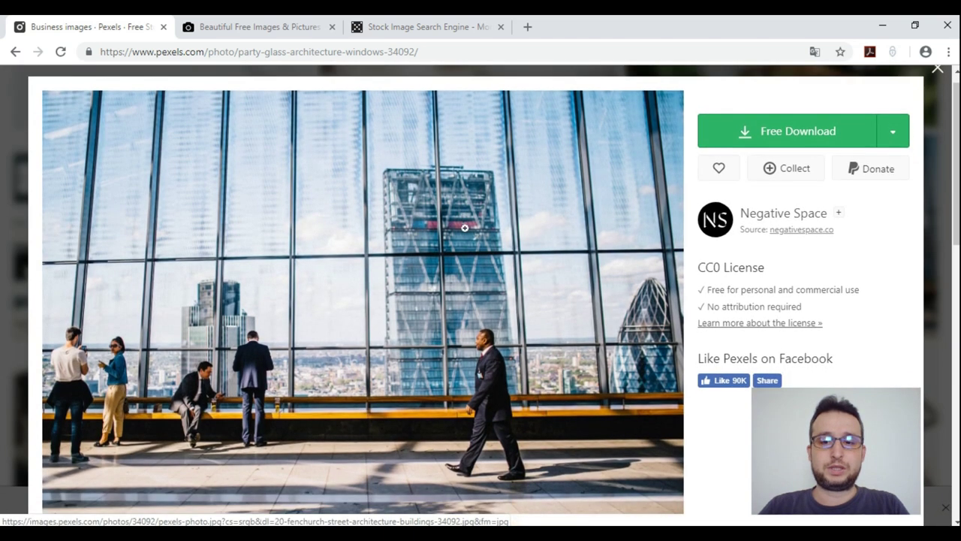
{"action": "scroll", "coordinate": [465, 228], "scroll_direction": "down", "scroll_amount": 2}
{"action": "scroll", "coordinate": [474, 299], "scroll_direction": "up", "scroll_amount": 2}
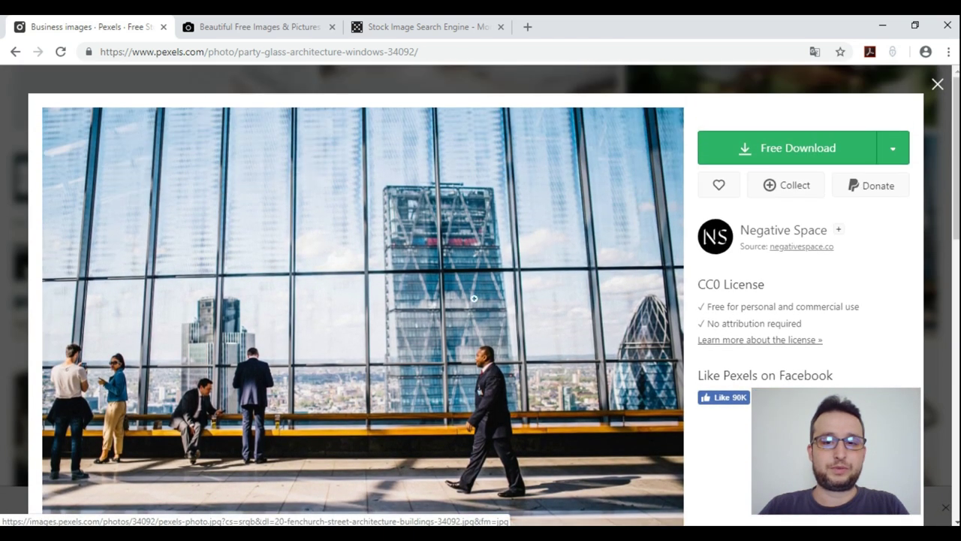
{"action": "scroll", "coordinate": [474, 298], "scroll_direction": "down", "scroll_amount": 1}
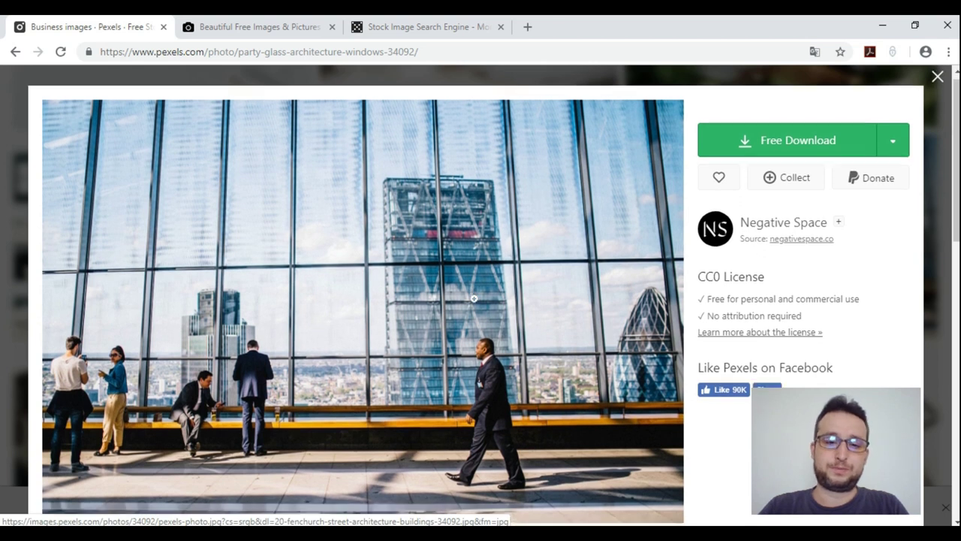
{"action": "scroll", "coordinate": [474, 299], "scroll_direction": "up", "scroll_amount": 1}
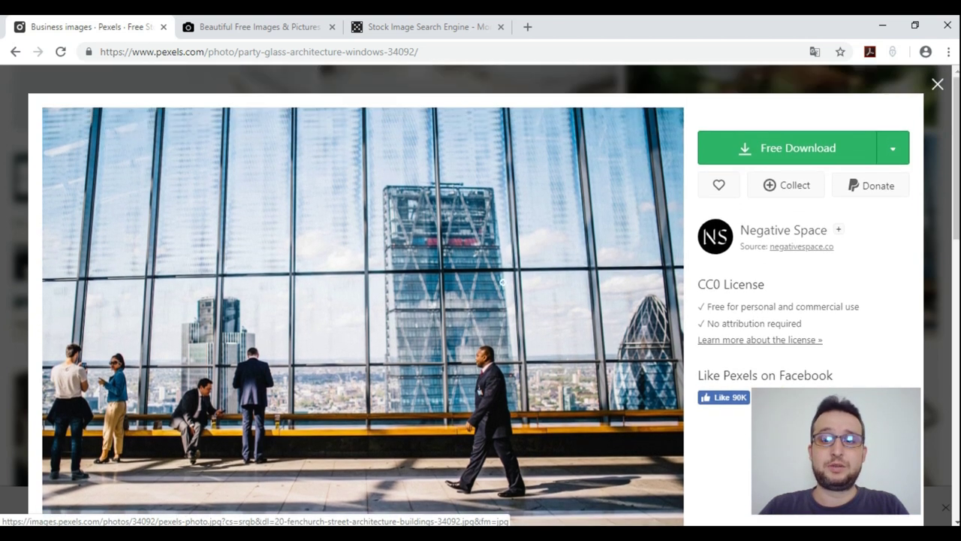
{"action": "left_click", "coordinate": [892, 154]}
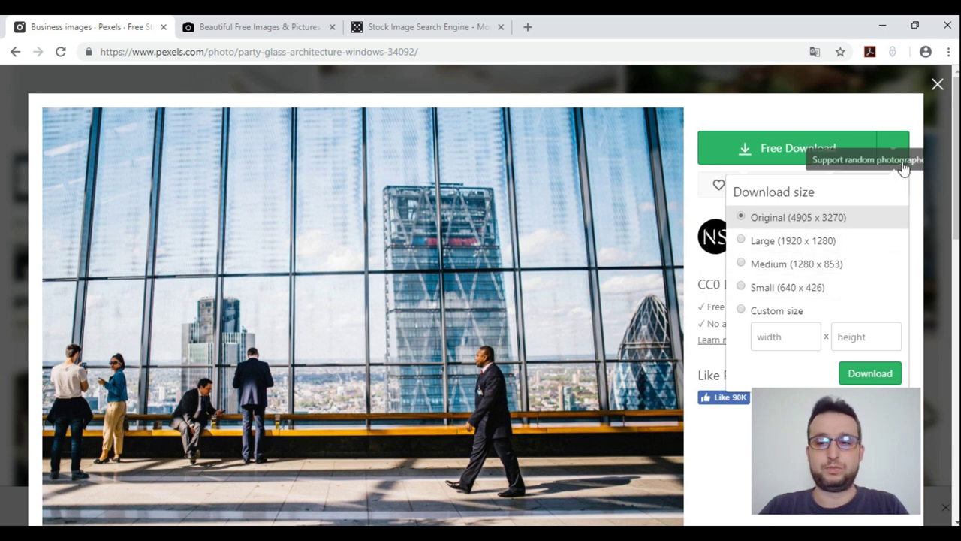
{"action": "left_click", "coordinate": [778, 111]}
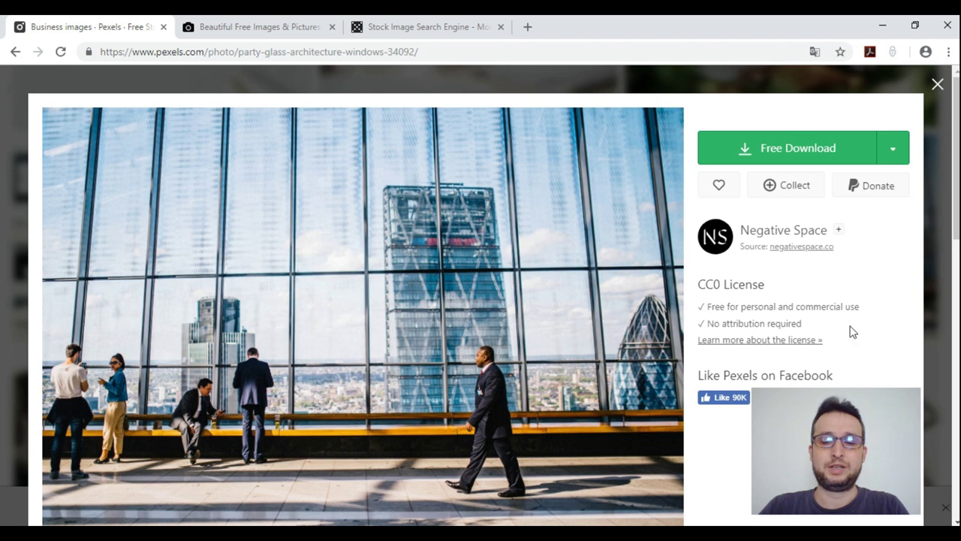
Step: Highlight the 'No attribution required' CC0 license line, then deselect it, twice
{"action": "left_click_drag", "start_coordinate": [802, 323], "coordinate": [706, 323]}
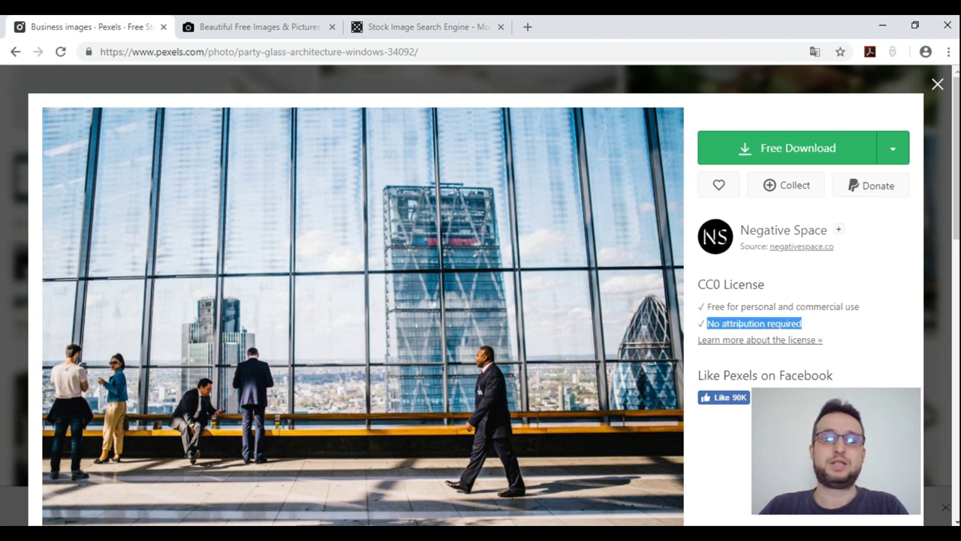
{"action": "left_click", "coordinate": [810, 327]}
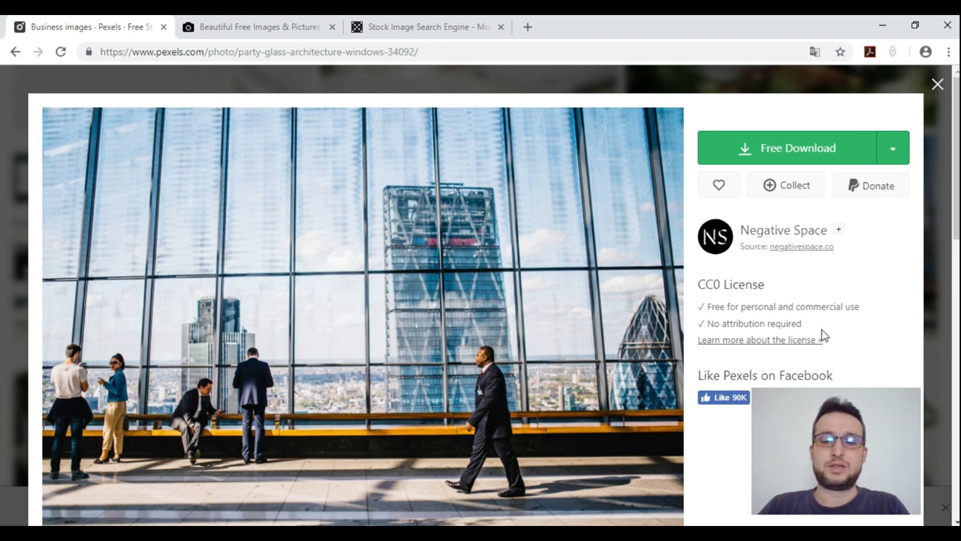
{"action": "left_click_drag", "start_coordinate": [802, 324], "coordinate": [713, 323]}
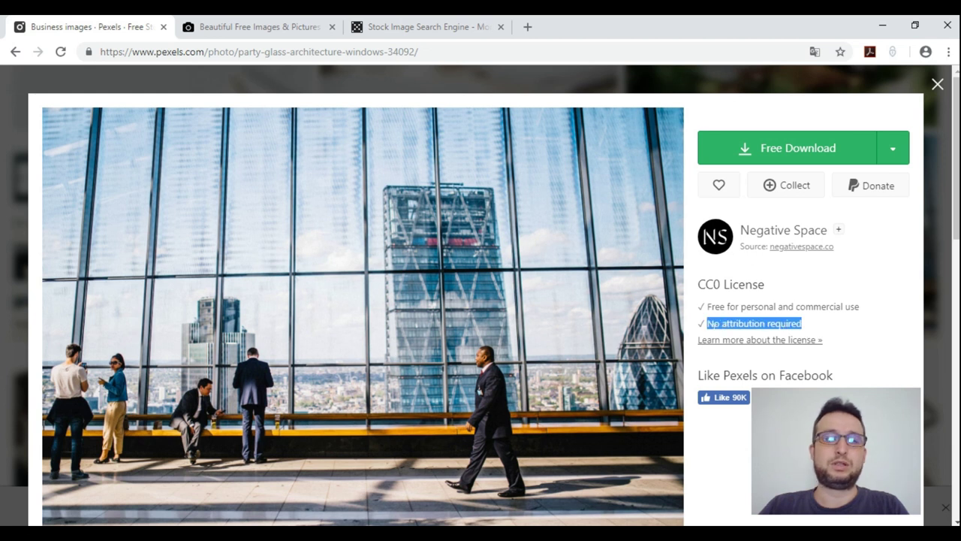
{"action": "left_click", "coordinate": [754, 323]}
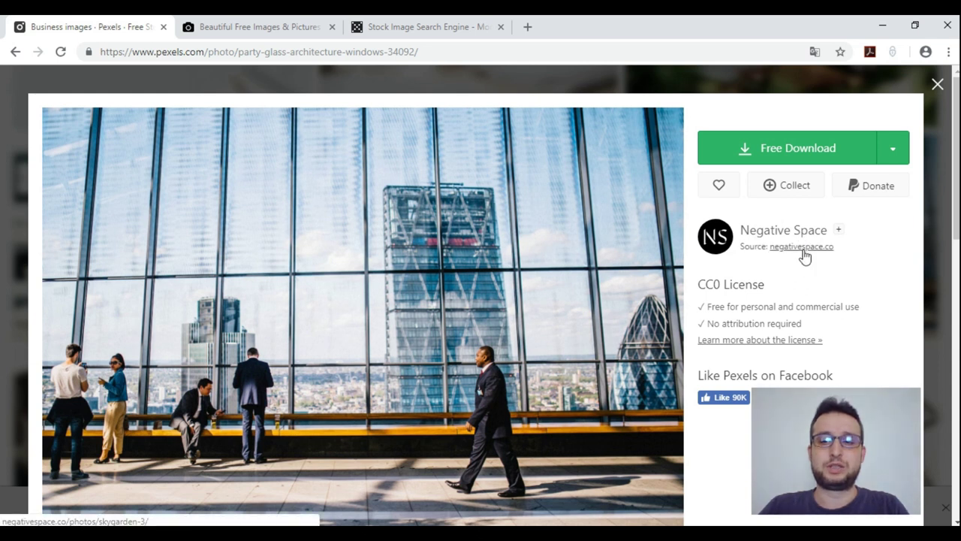
{"action": "right_click", "coordinate": [804, 256]}
{"action": "left_click", "coordinate": [819, 263]}
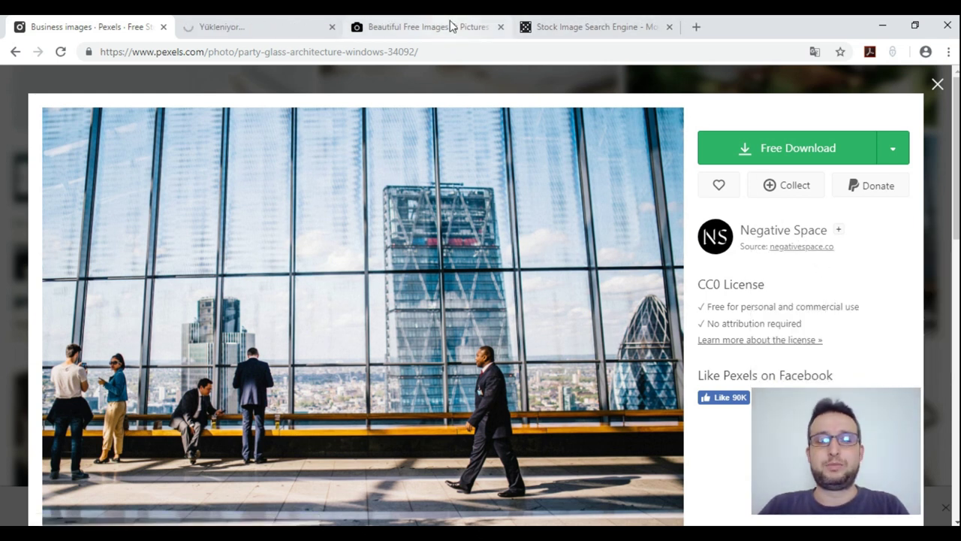
{"action": "left_click", "coordinate": [235, 22]}
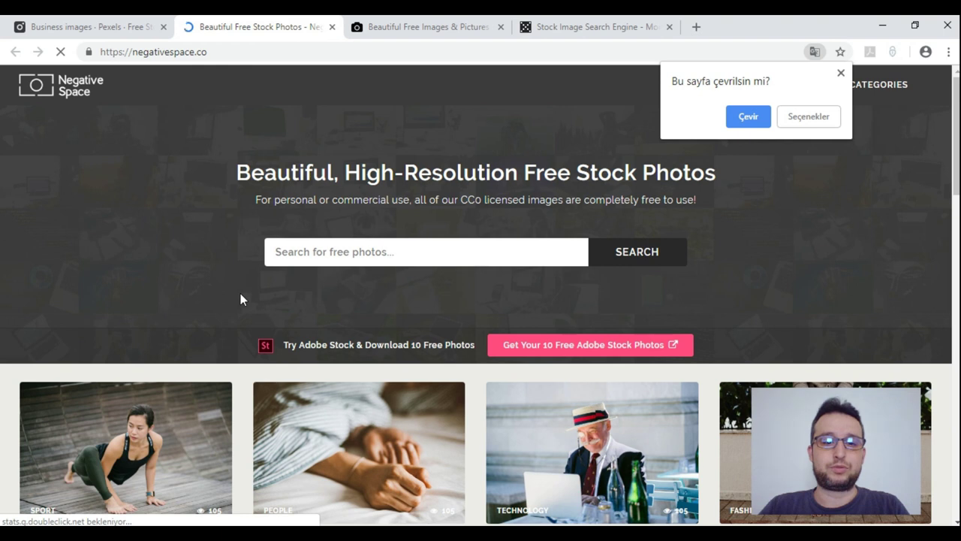
{"action": "scroll", "coordinate": [240, 298], "scroll_direction": "down", "scroll_amount": 5}
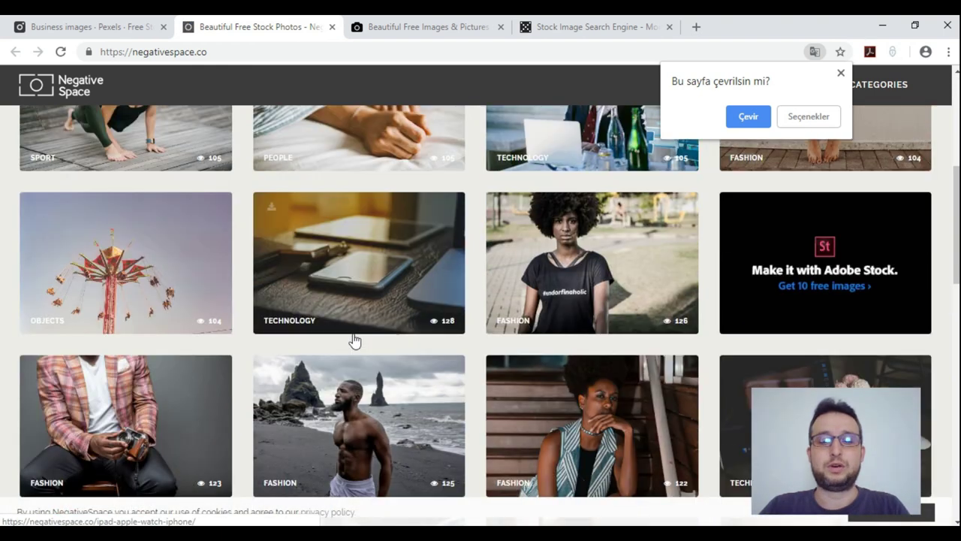
{"action": "scroll", "coordinate": [353, 338], "scroll_direction": "up", "scroll_amount": 5}
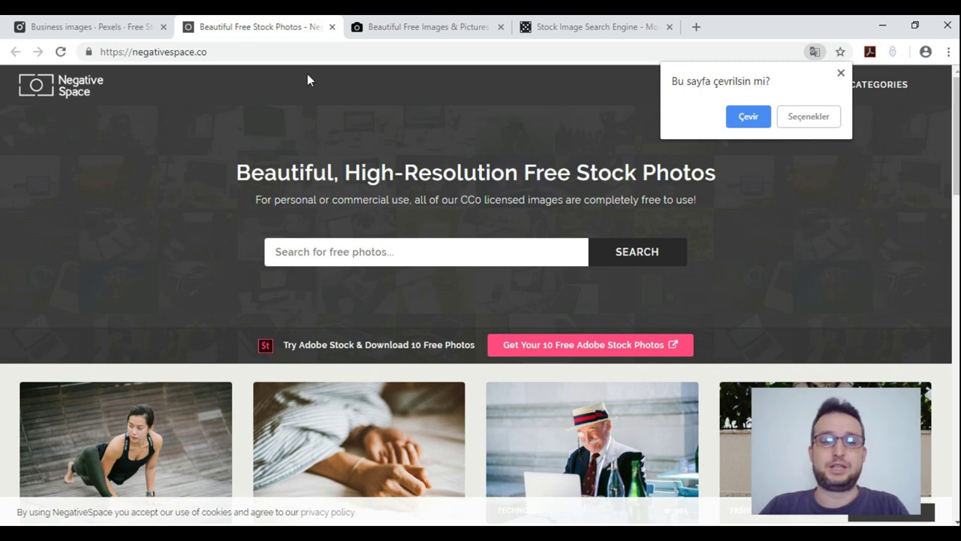
{"action": "left_click", "coordinate": [332, 27]}
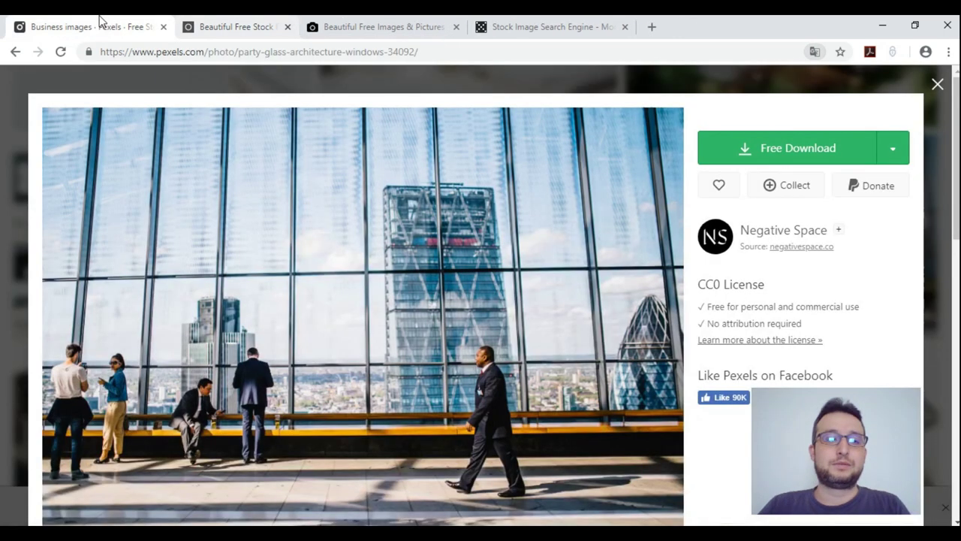
Step: Scroll down to check the photo's 4905 x 3270 pixel details, then back up
{"action": "scroll", "coordinate": [544, 390], "scroll_direction": "down", "scroll_amount": 4}
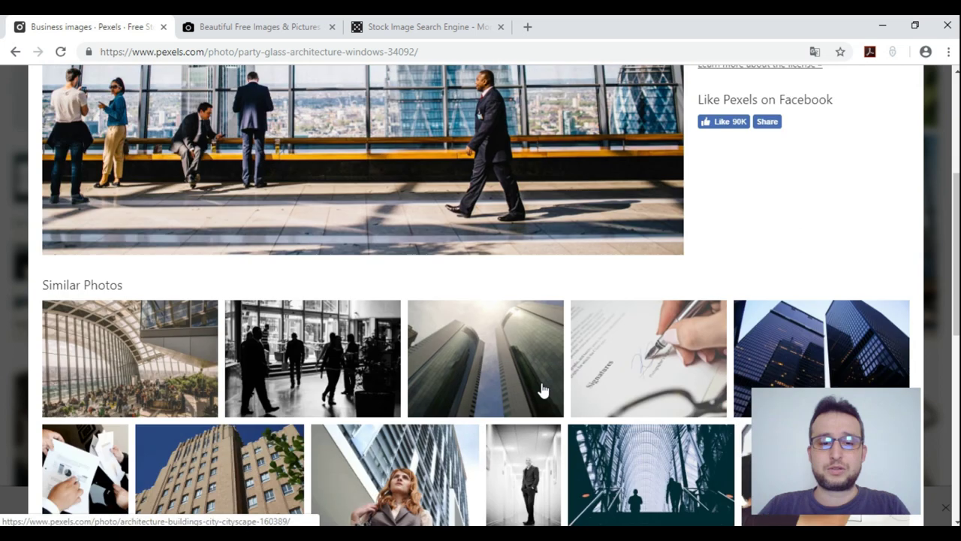
{"action": "scroll", "coordinate": [544, 390], "scroll_direction": "down", "scroll_amount": 2}
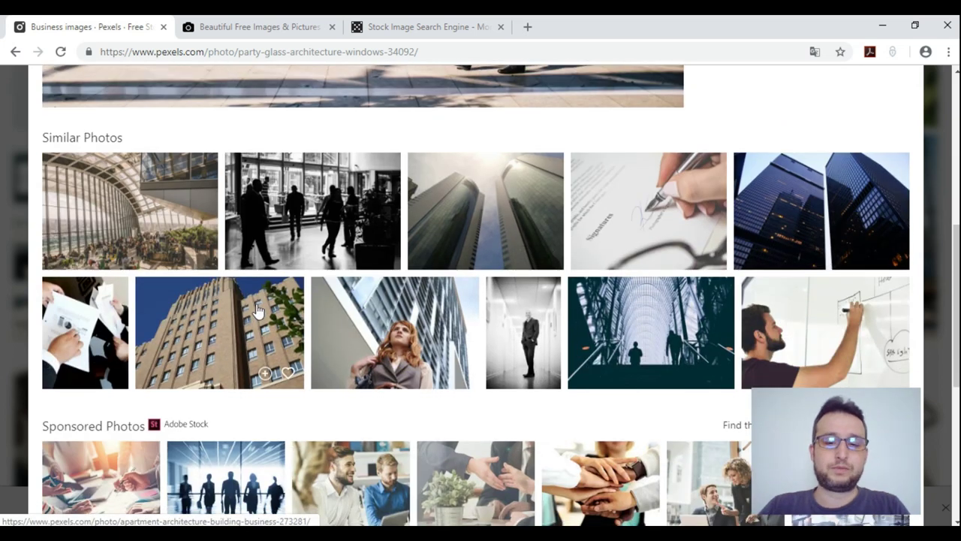
{"action": "scroll", "coordinate": [257, 309], "scroll_direction": "down", "scroll_amount": 3}
{"action": "scroll", "coordinate": [255, 311], "scroll_direction": "down", "scroll_amount": 2}
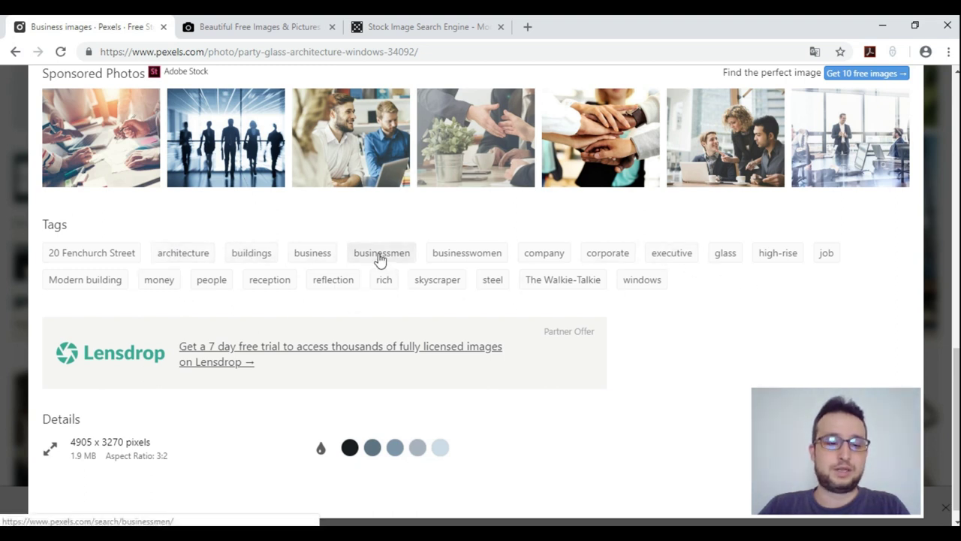
{"action": "scroll", "coordinate": [381, 259], "scroll_direction": "up", "scroll_amount": 4}
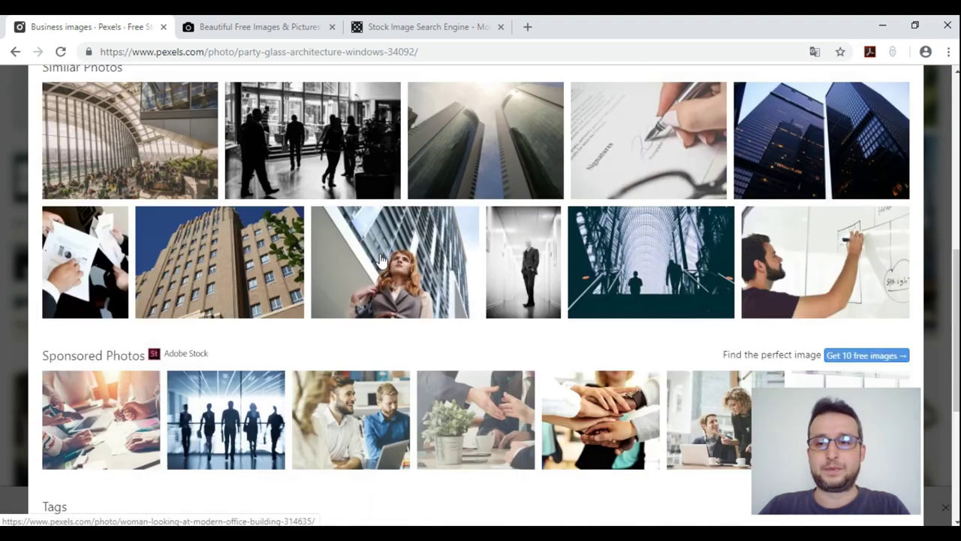
{"action": "scroll", "coordinate": [380, 259], "scroll_direction": "up", "scroll_amount": 10}
Step: Download the skyline photo at Original size and open the finished file
{"action": "left_click", "coordinate": [901, 152]}
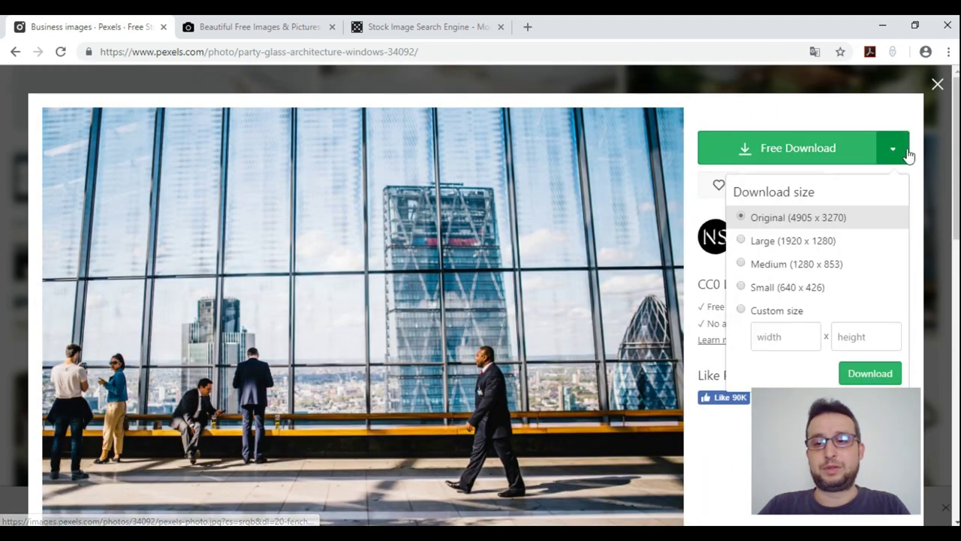
{"action": "left_click", "coordinate": [873, 376]}
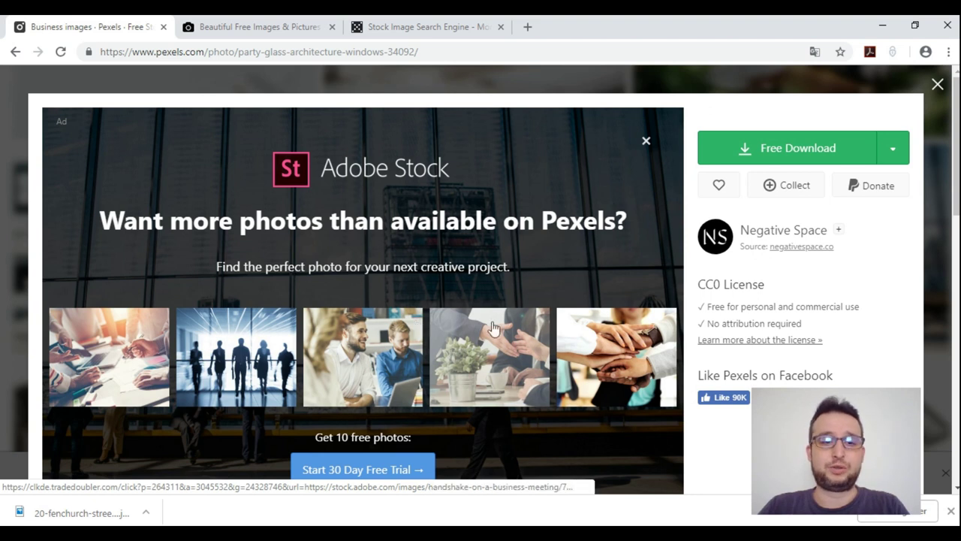
{"action": "scroll", "coordinate": [336, 256], "scroll_direction": "down", "scroll_amount": 1}
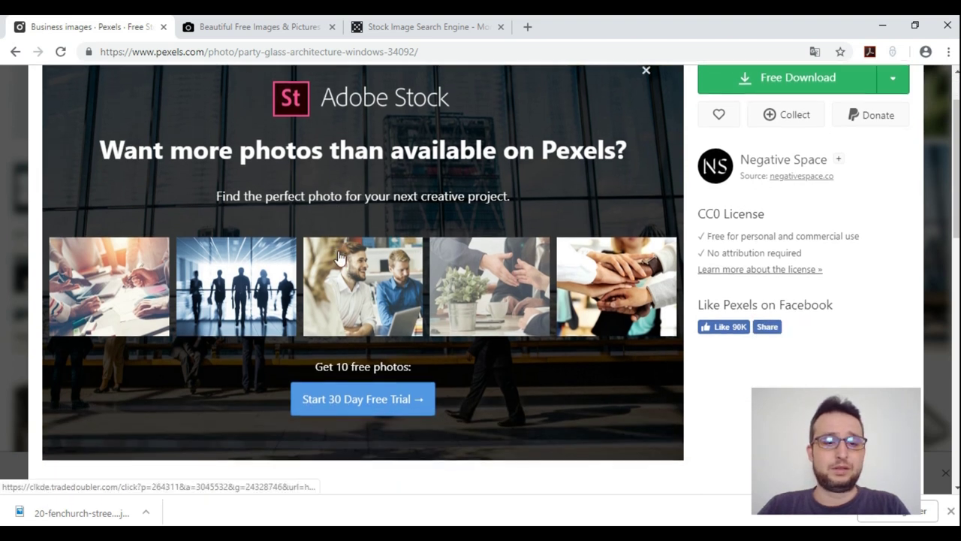
{"action": "left_click", "coordinate": [147, 515]}
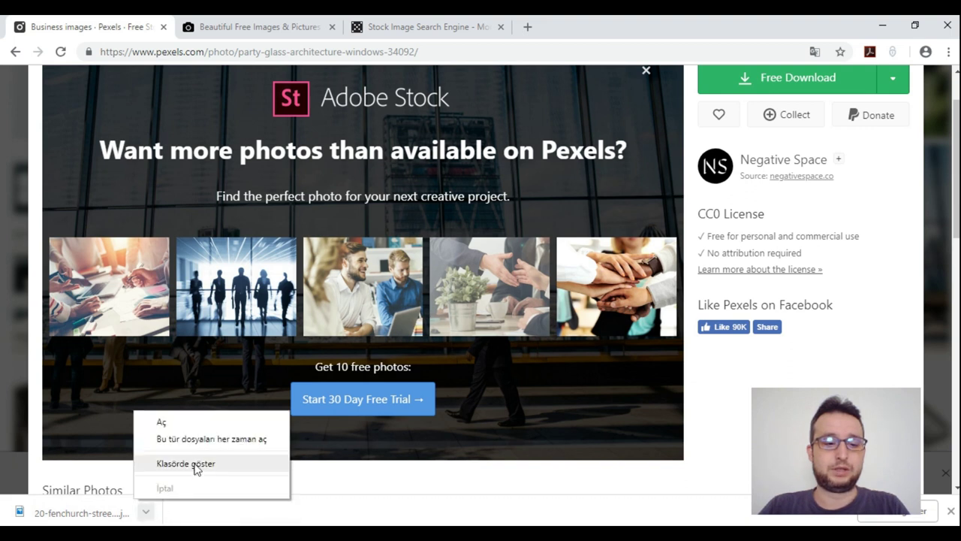
{"action": "left_click", "coordinate": [180, 422]}
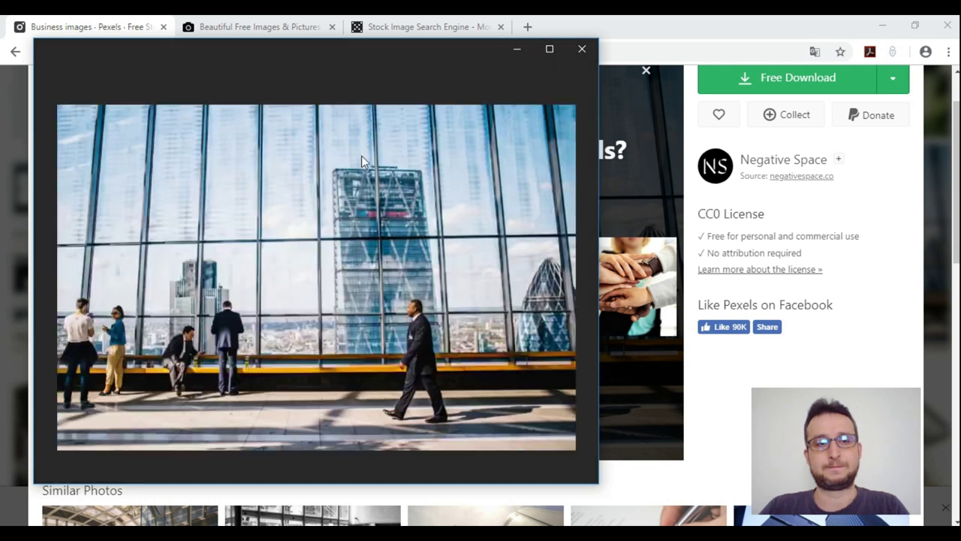
Step: View 20-fenchurch-street-architecture-buildings-34092.jpg in Photos, then close the viewer
{"action": "mouse_move", "coordinate": [250, 339]}
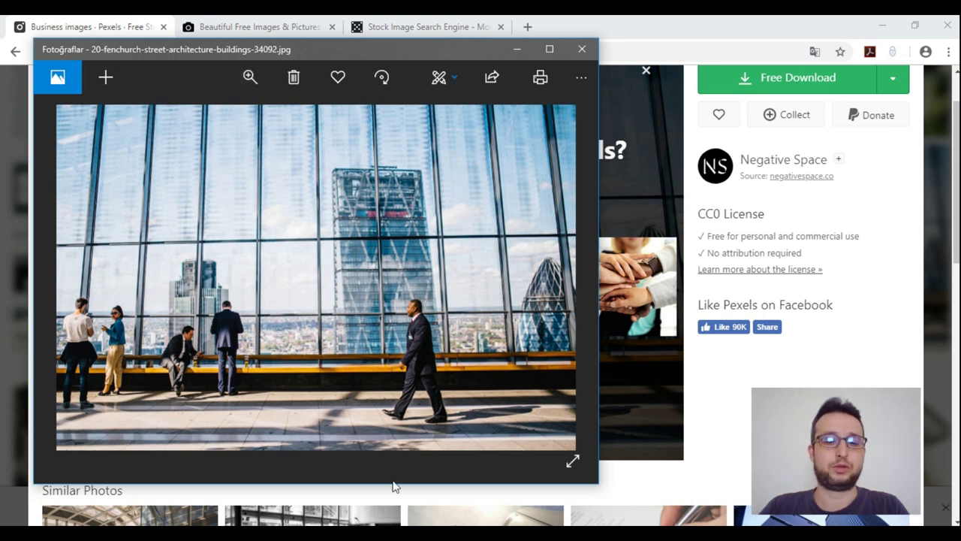
{"action": "left_click", "coordinate": [581, 51]}
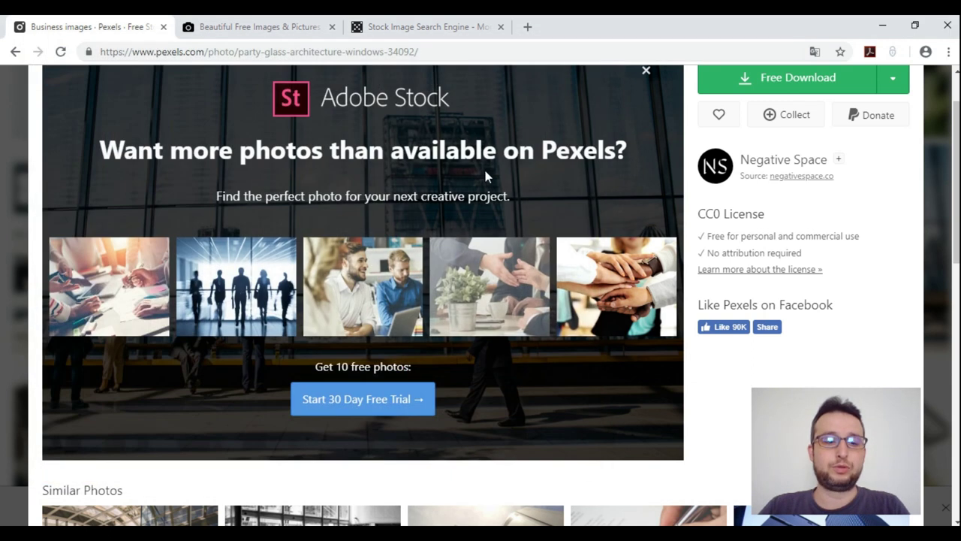
Step: Close the photo back to the business results and return to the Pexels home page
{"action": "scroll", "coordinate": [825, 254], "scroll_direction": "up", "scroll_amount": 1}
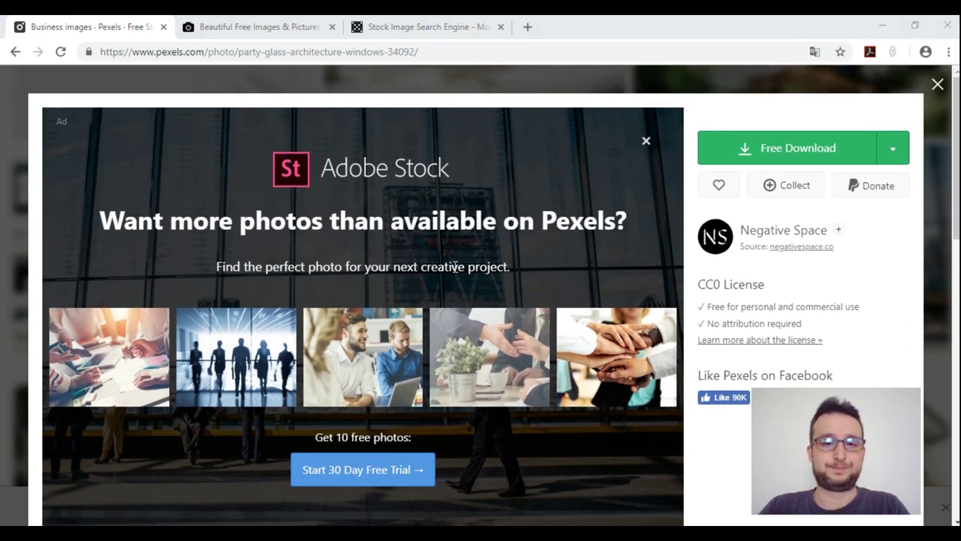
{"action": "left_click", "coordinate": [939, 85]}
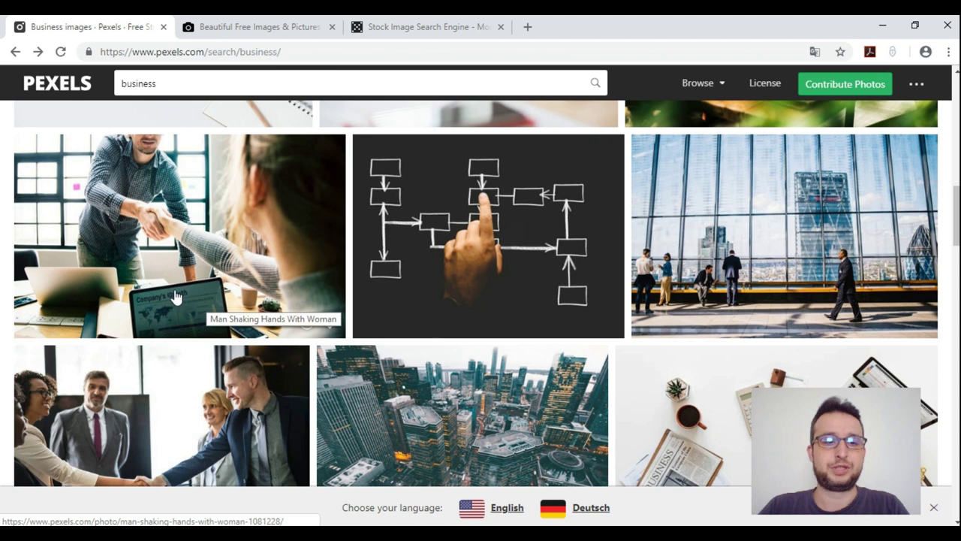
{"action": "scroll", "coordinate": [174, 296], "scroll_direction": "up", "scroll_amount": 2}
{"action": "scroll", "coordinate": [174, 296], "scroll_direction": "up", "scroll_amount": 3}
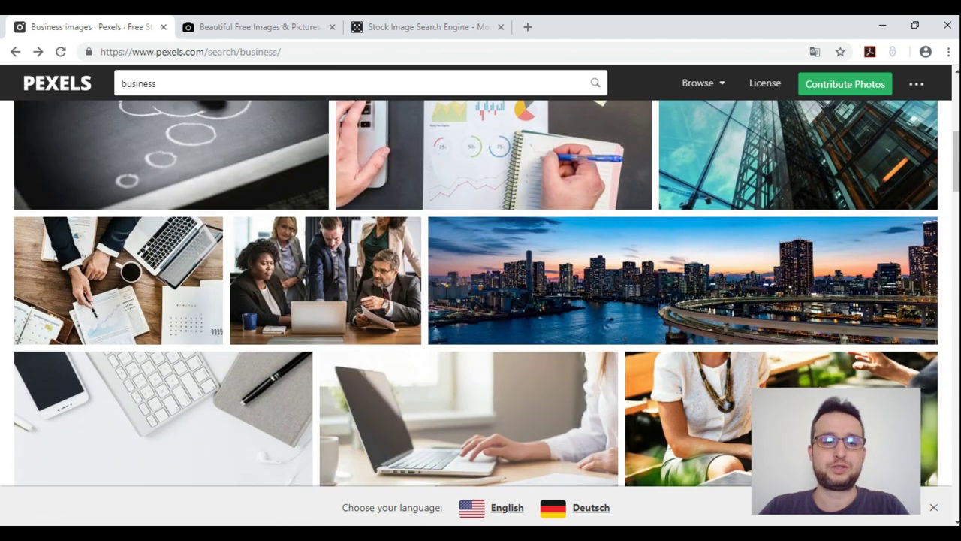
{"action": "left_click", "coordinate": [48, 92]}
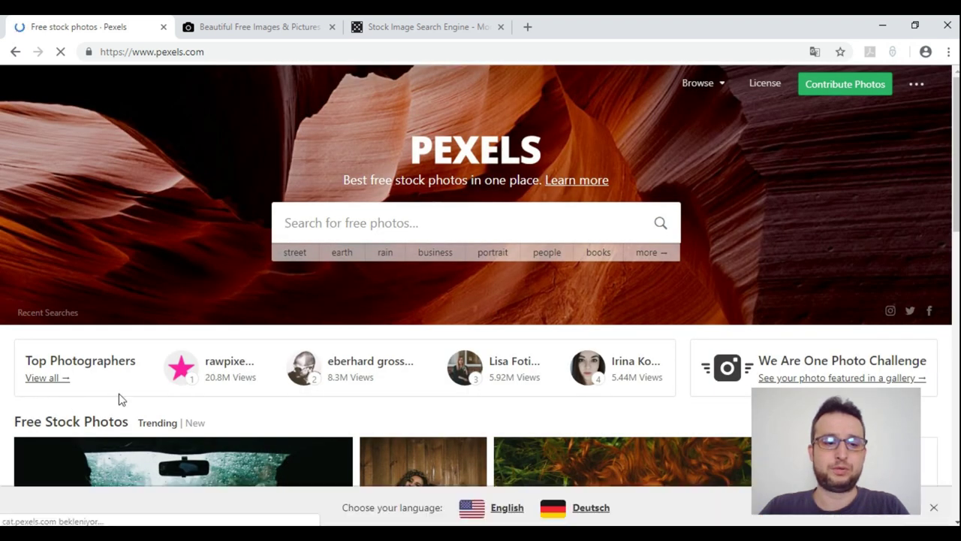
{"action": "scroll", "coordinate": [120, 399], "scroll_direction": "down", "scroll_amount": 3}
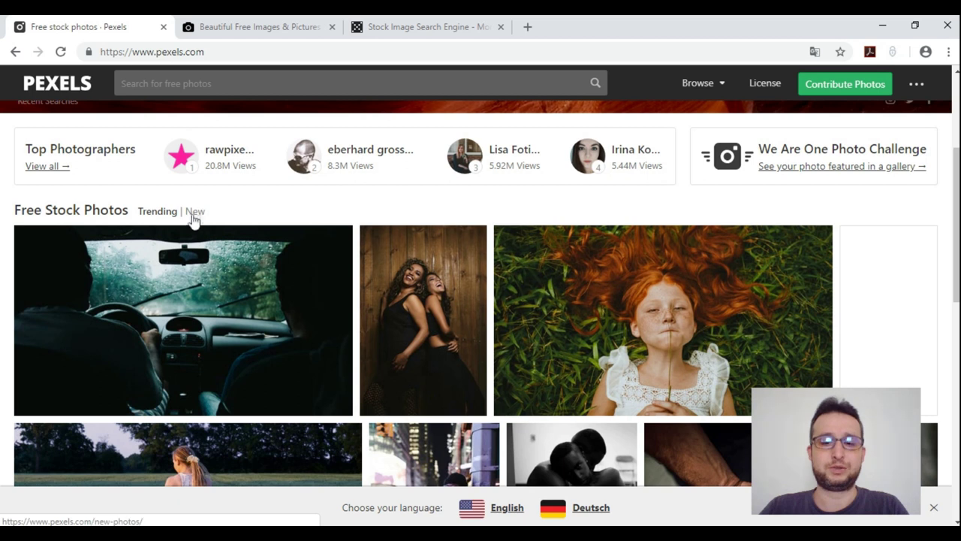
{"action": "left_click", "coordinate": [194, 214]}
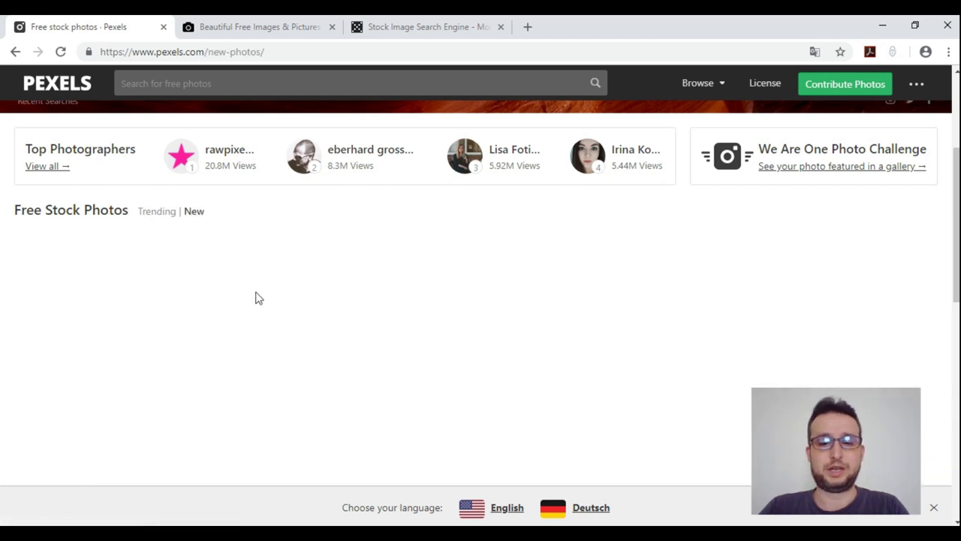
{"action": "scroll", "coordinate": [255, 298], "scroll_direction": "down", "scroll_amount": 3}
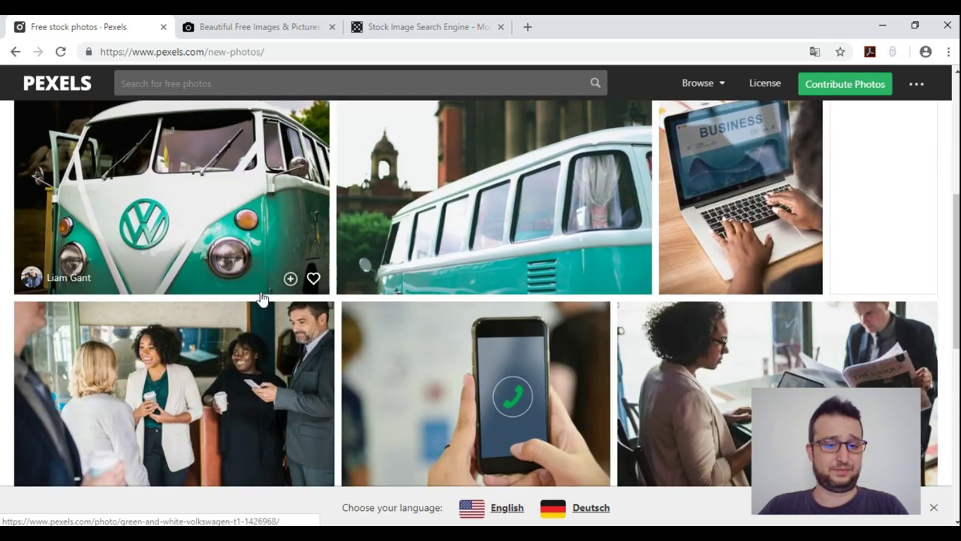
{"action": "scroll", "coordinate": [261, 298], "scroll_direction": "down", "scroll_amount": 3}
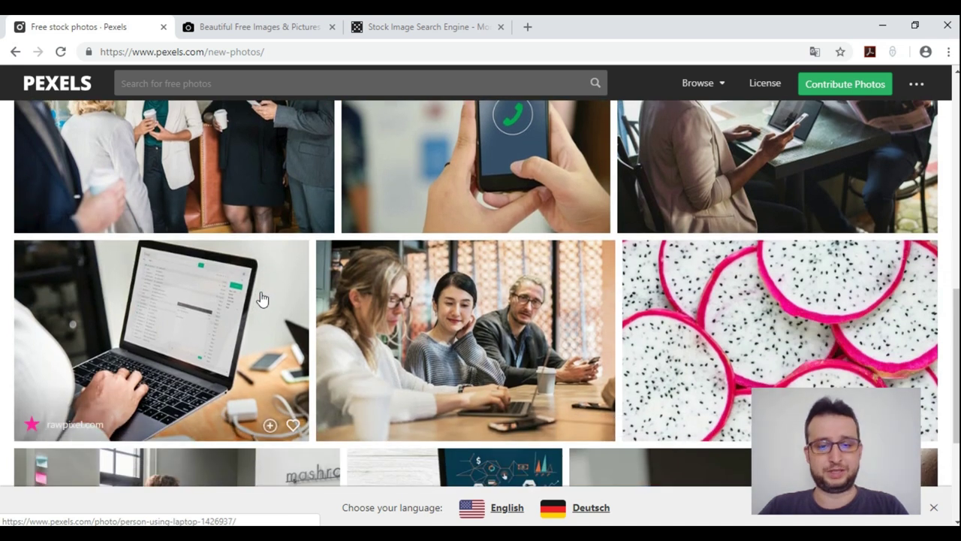
{"action": "scroll", "coordinate": [261, 298], "scroll_direction": "up", "scroll_amount": 4}
{"action": "scroll", "coordinate": [253, 296], "scroll_direction": "up", "scroll_amount": 4}
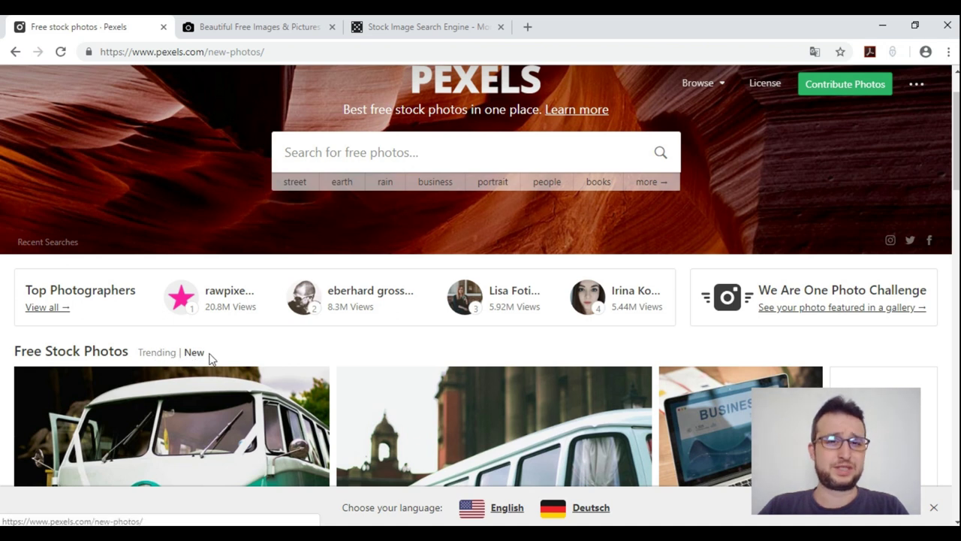
{"action": "scroll", "coordinate": [241, 357], "scroll_direction": "down", "scroll_amount": 3}
{"action": "scroll", "coordinate": [242, 358], "scroll_direction": "down", "scroll_amount": 5}
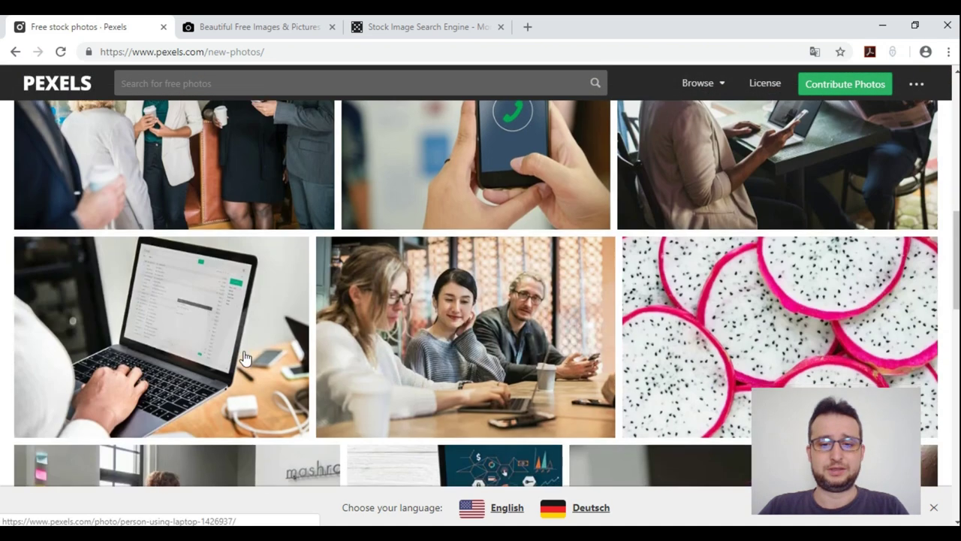
{"action": "scroll", "coordinate": [245, 359], "scroll_direction": "down", "scroll_amount": 3}
{"action": "scroll", "coordinate": [244, 358], "scroll_direction": "down", "scroll_amount": 1}
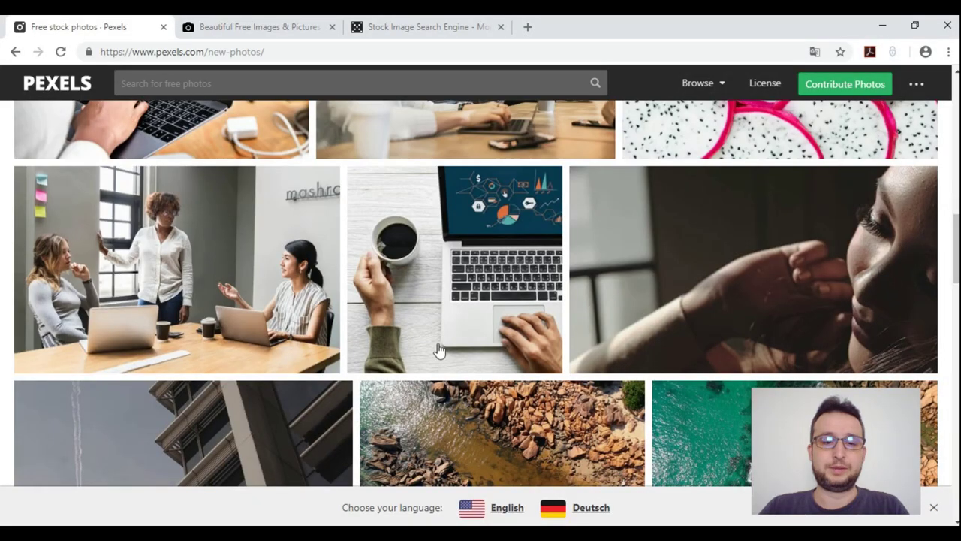
{"action": "scroll", "coordinate": [477, 314], "scroll_direction": "up", "scroll_amount": 5}
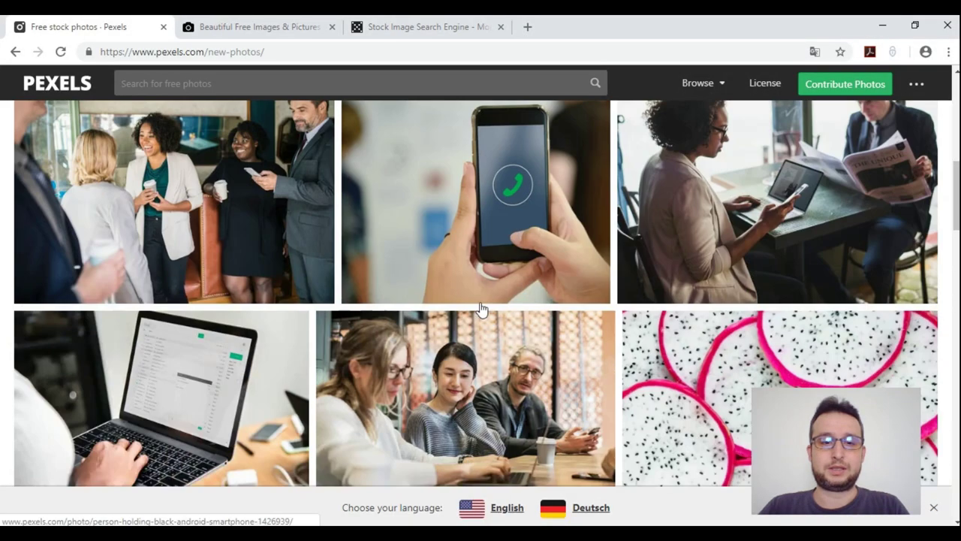
{"action": "scroll", "coordinate": [476, 312], "scroll_direction": "up", "scroll_amount": 5}
{"action": "scroll", "coordinate": [460, 310], "scroll_direction": "up", "scroll_amount": 2}
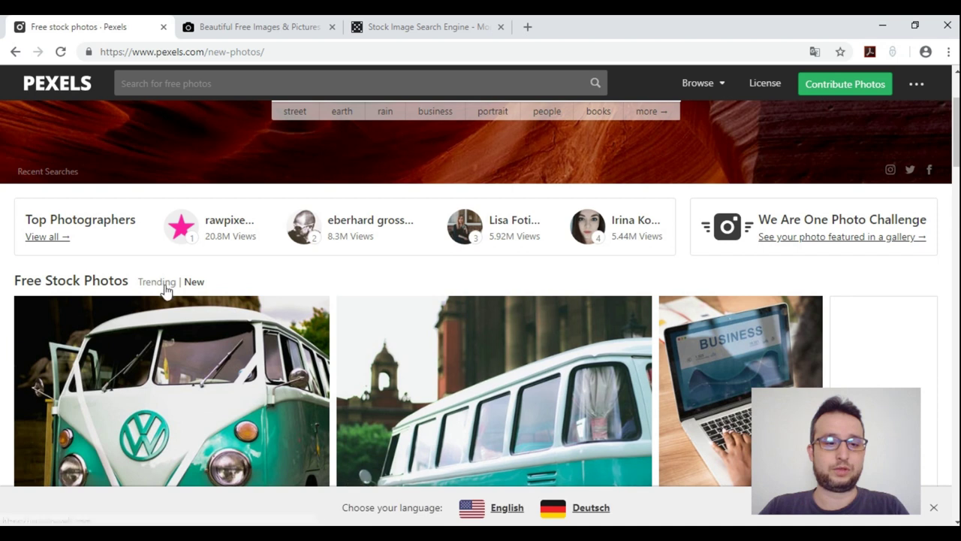
Step: Switch the Free Stock Photos feed to Trending and browse down past the mountain row
{"action": "left_click", "coordinate": [162, 284]}
{"action": "scroll", "coordinate": [288, 316], "scroll_direction": "down", "scroll_amount": 3}
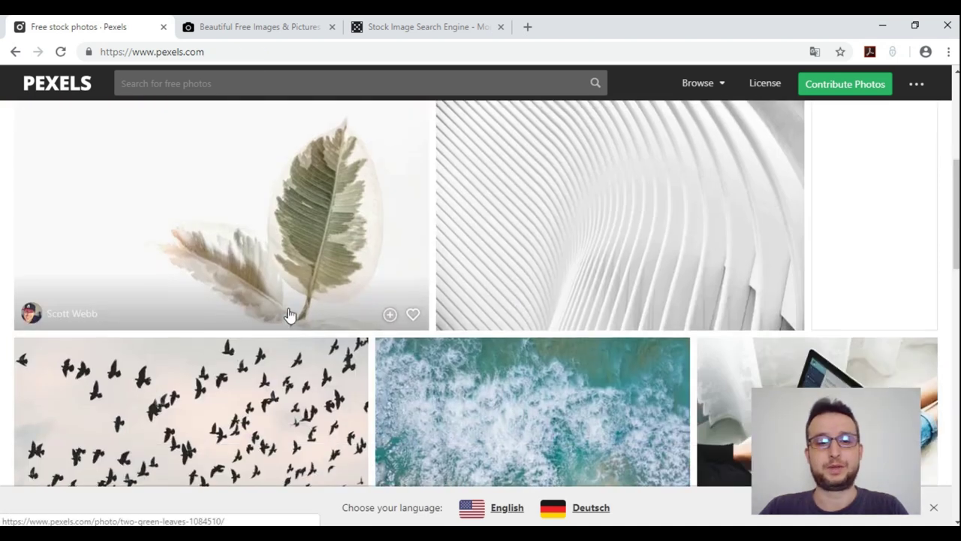
{"action": "scroll", "coordinate": [268, 268], "scroll_direction": "down", "scroll_amount": 3}
{"action": "scroll", "coordinate": [263, 248], "scroll_direction": "up", "scroll_amount": 1}
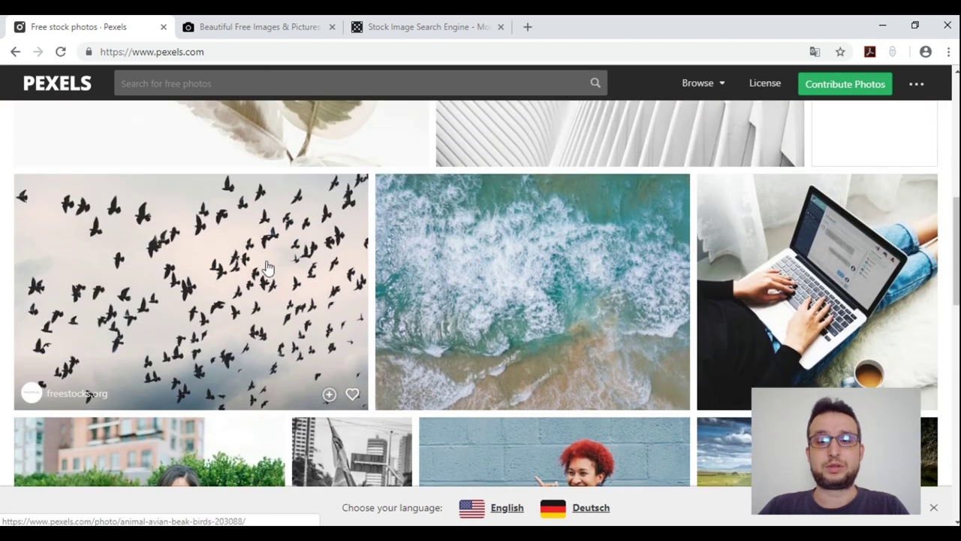
{"action": "scroll", "coordinate": [259, 232], "scroll_direction": "up", "scroll_amount": 4}
{"action": "scroll", "coordinate": [446, 337], "scroll_direction": "down", "scroll_amount": 5}
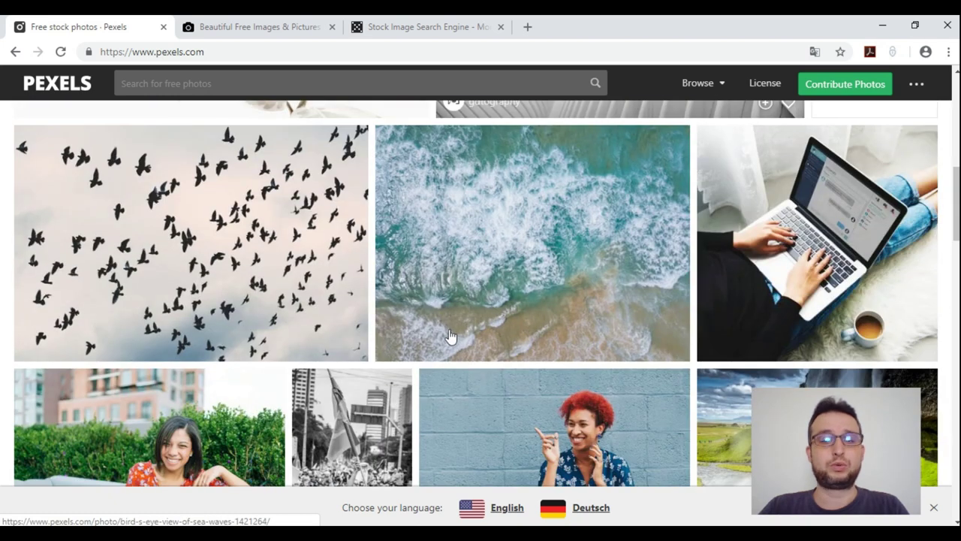
{"action": "scroll", "coordinate": [452, 336], "scroll_direction": "down", "scroll_amount": 2}
{"action": "scroll", "coordinate": [449, 335], "scroll_direction": "down", "scroll_amount": 2}
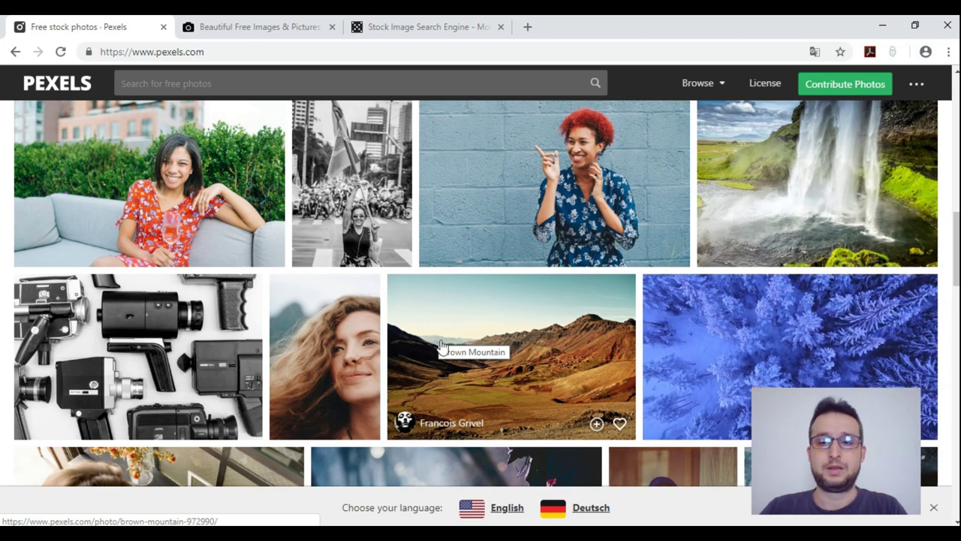
{"action": "scroll", "coordinate": [441, 346], "scroll_direction": "down", "scroll_amount": 5}
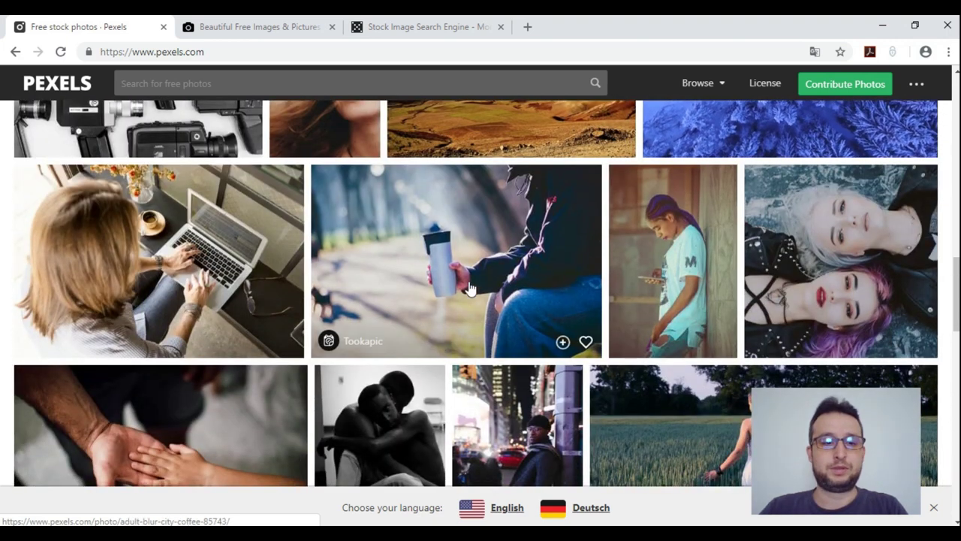
Step: Download the woman-on-laptop photo at Original 5184 x 3456 and drag it into Photoshop
{"action": "left_click", "coordinate": [229, 256]}
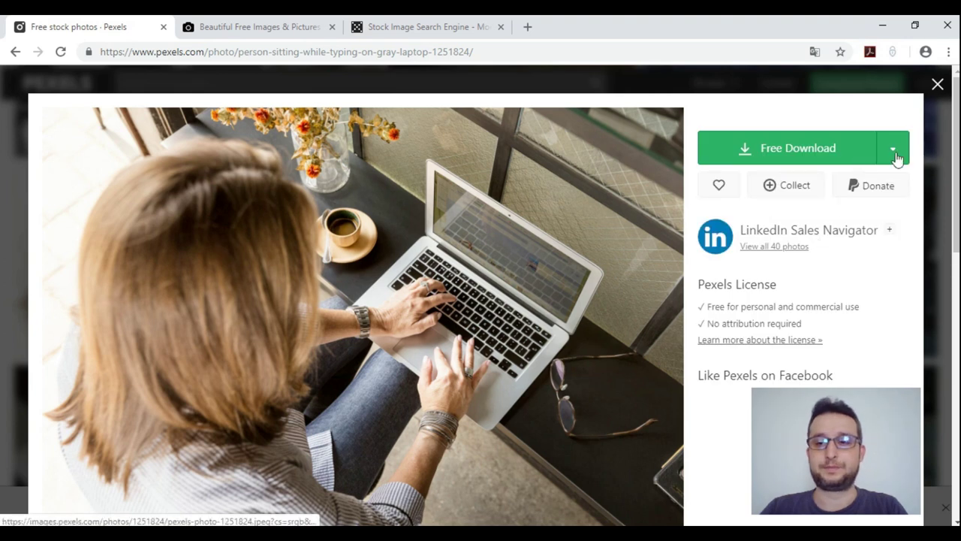
{"action": "left_click", "coordinate": [896, 156]}
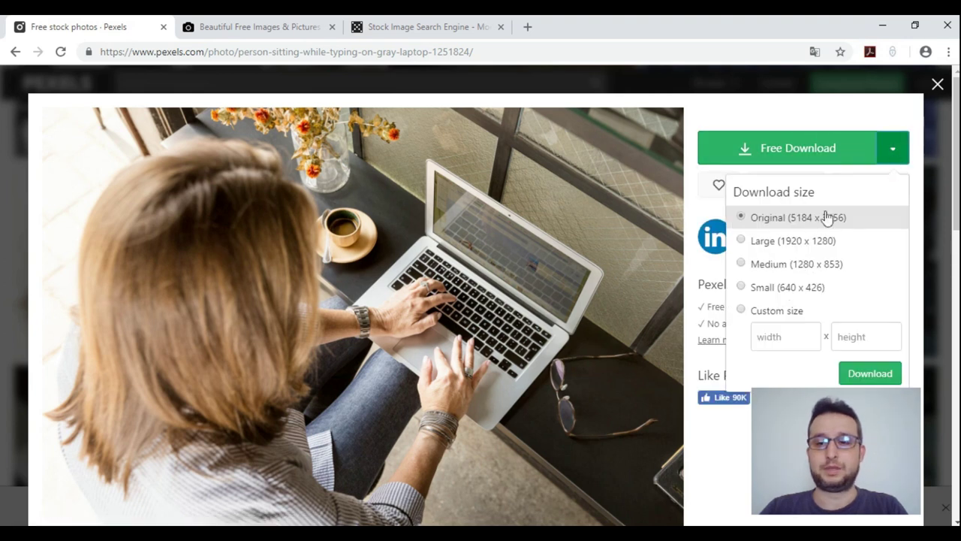
{"action": "left_click", "coordinate": [870, 376]}
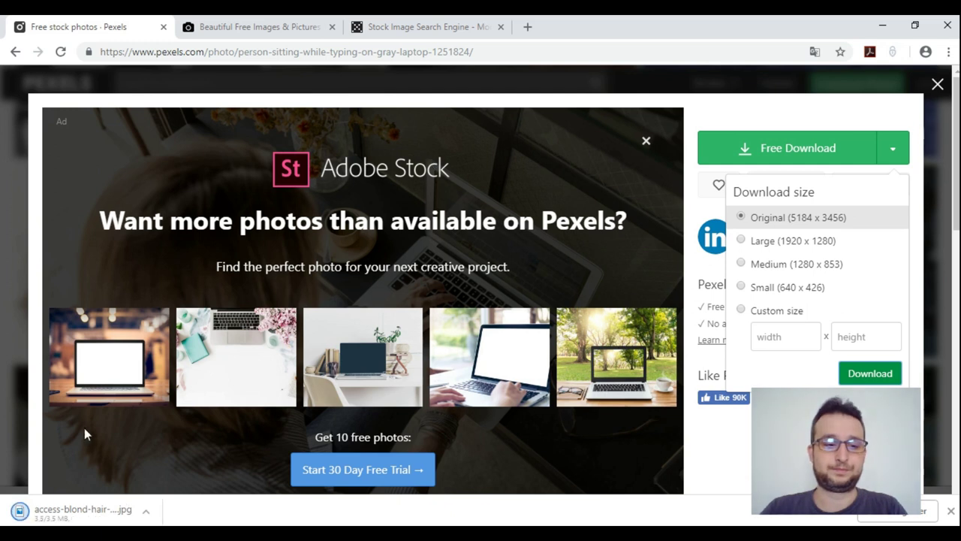
{"action": "left_click", "coordinate": [146, 511]}
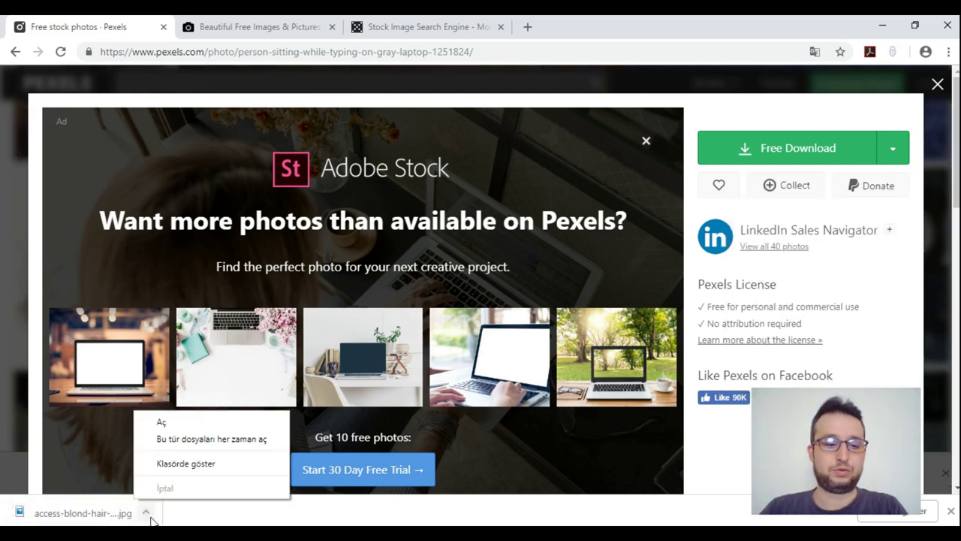
{"action": "left_click", "coordinate": [208, 466]}
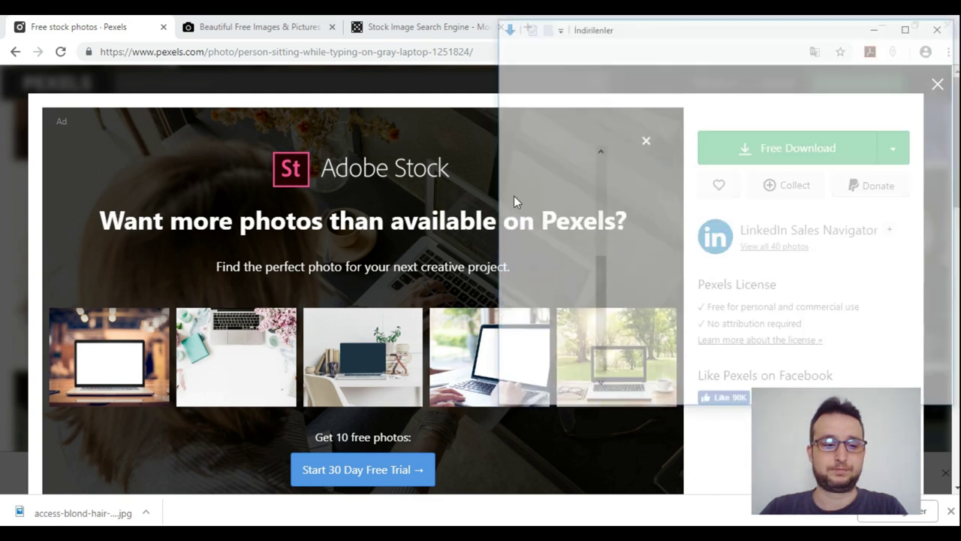
{"action": "left_click_drag", "start_coordinate": [683, 173], "coordinate": [449, 233]}
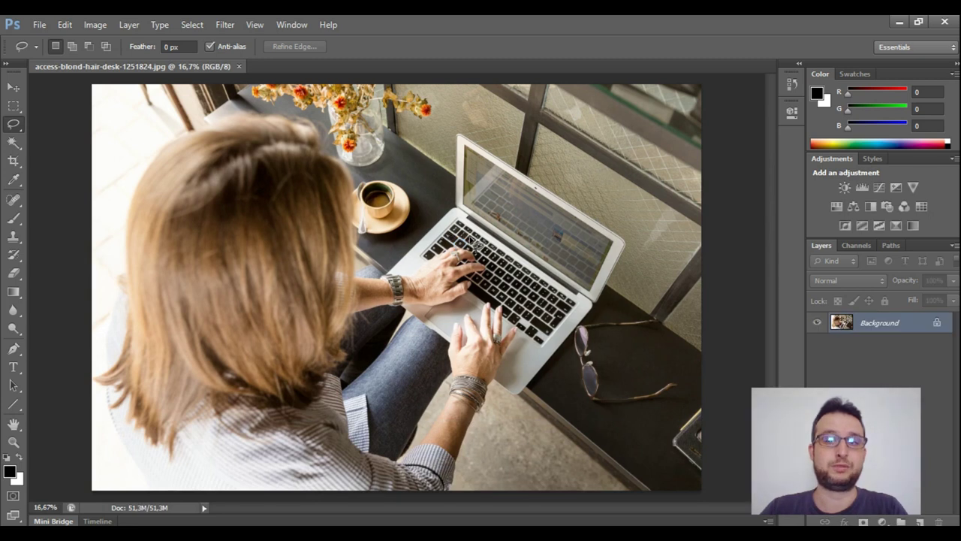
Step: Confirm in Image Size the photo prints 43,89 × 29,26 cm at 300 pixels/inch, then minimize Photoshop
{"action": "left_click", "coordinate": [93, 26]}
{"action": "left_click", "coordinate": [118, 128]}
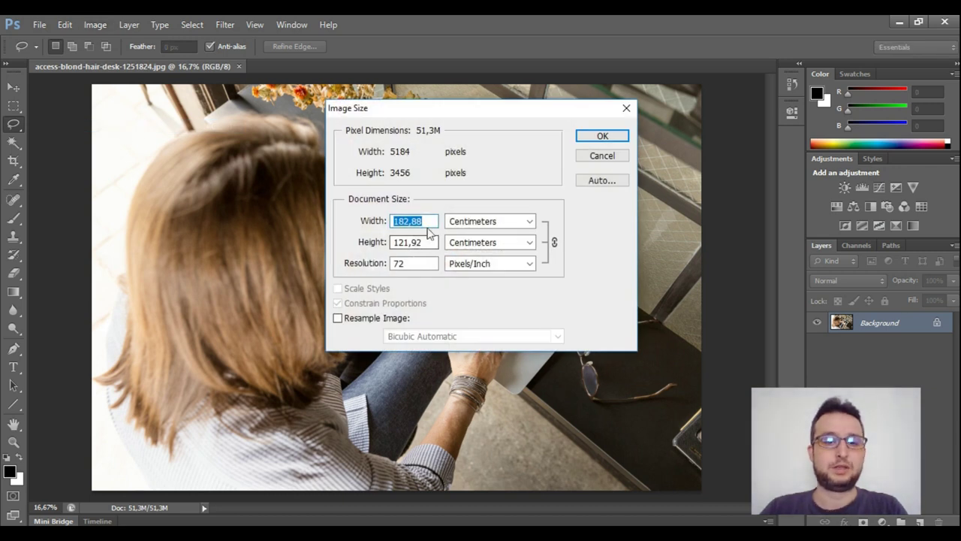
{"action": "key", "text": "Tab"}
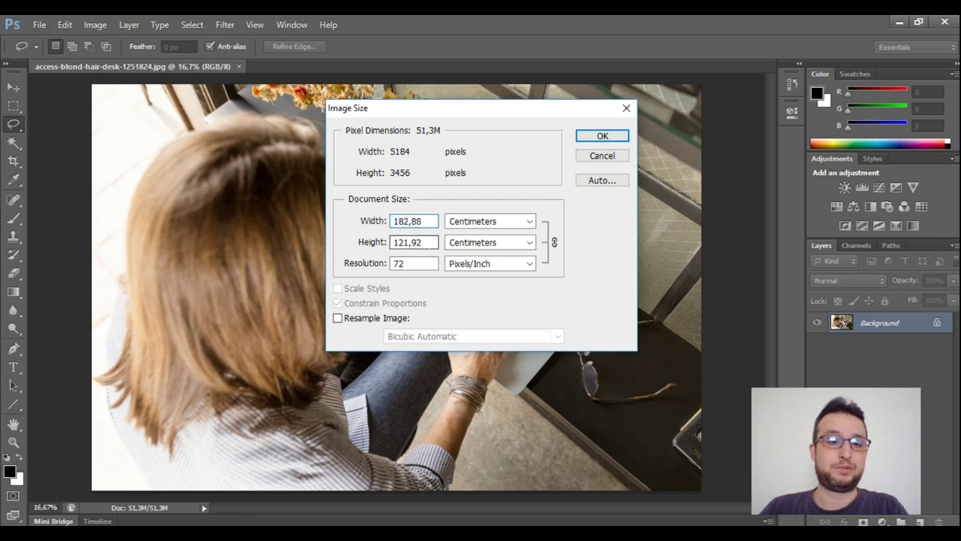
{"action": "key", "text": "Tab"}
{"action": "type", "text": "300"}
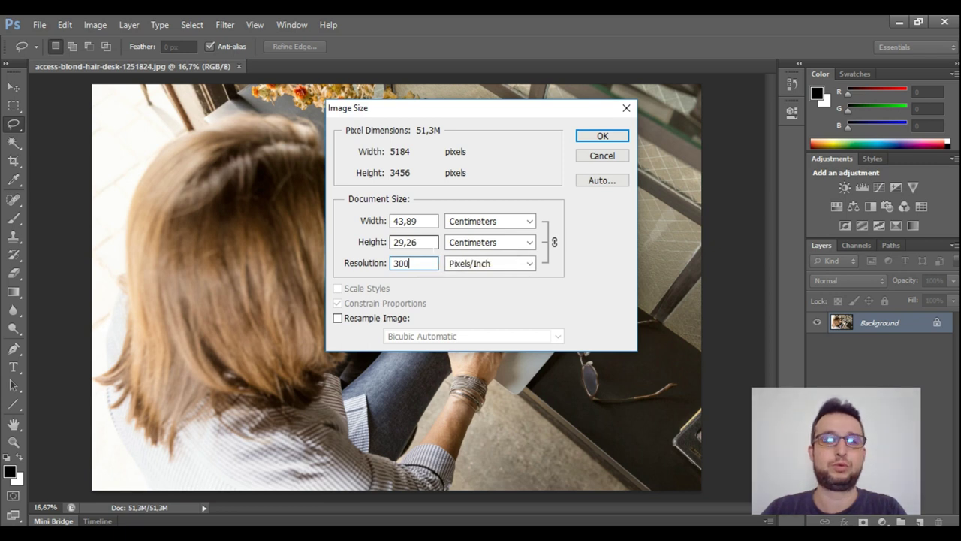
{"action": "left_click", "coordinate": [603, 136]}
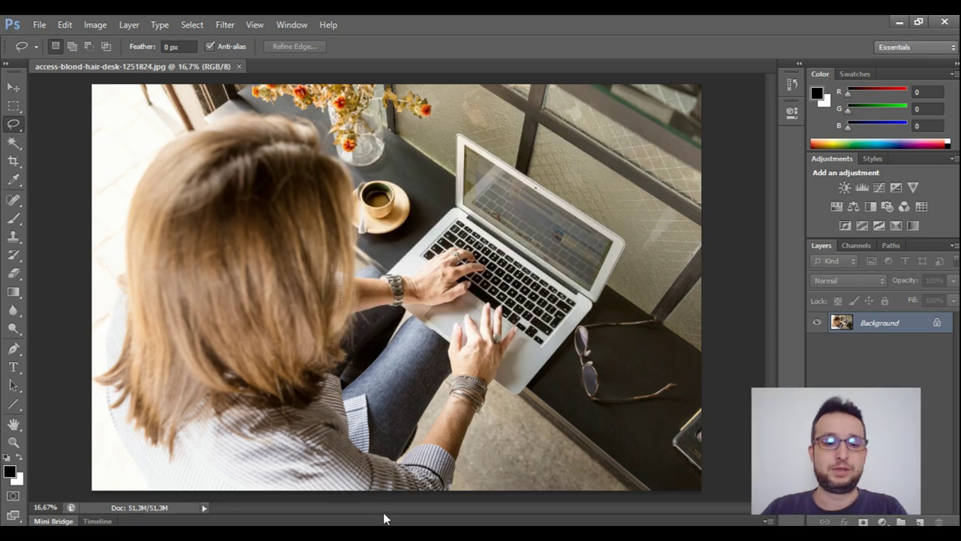
{"action": "left_click", "coordinate": [899, 22]}
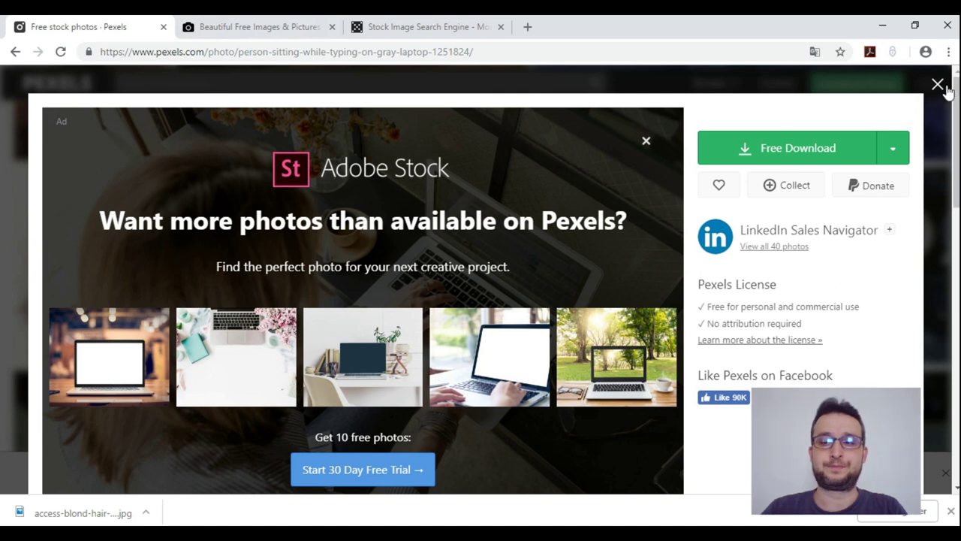
Step: Go to the Unsplash tab, clearing the downloads bar and antivirus notice, and focus its search box
{"action": "left_click", "coordinate": [937, 84]}
{"action": "left_click", "coordinate": [247, 23]}
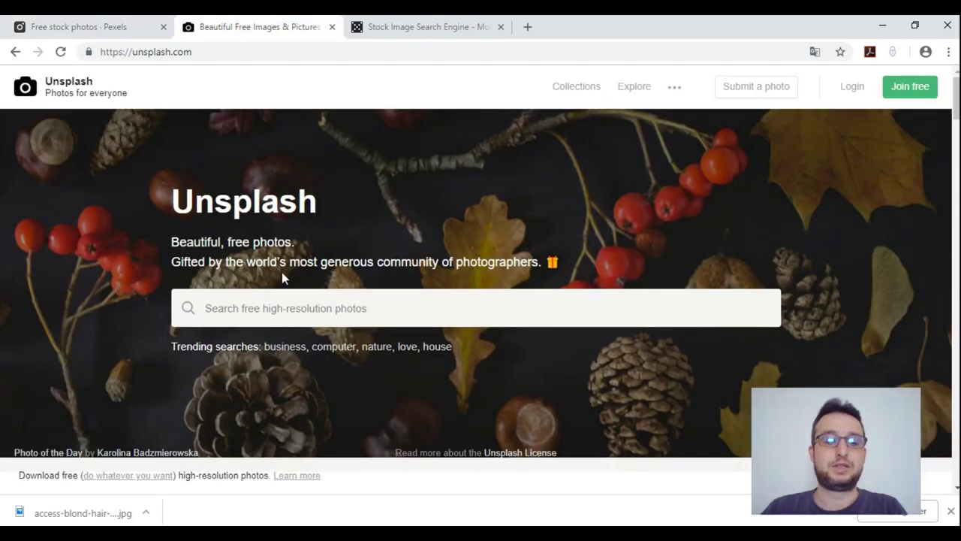
{"action": "scroll", "coordinate": [284, 277], "scroll_direction": "down", "scroll_amount": 4}
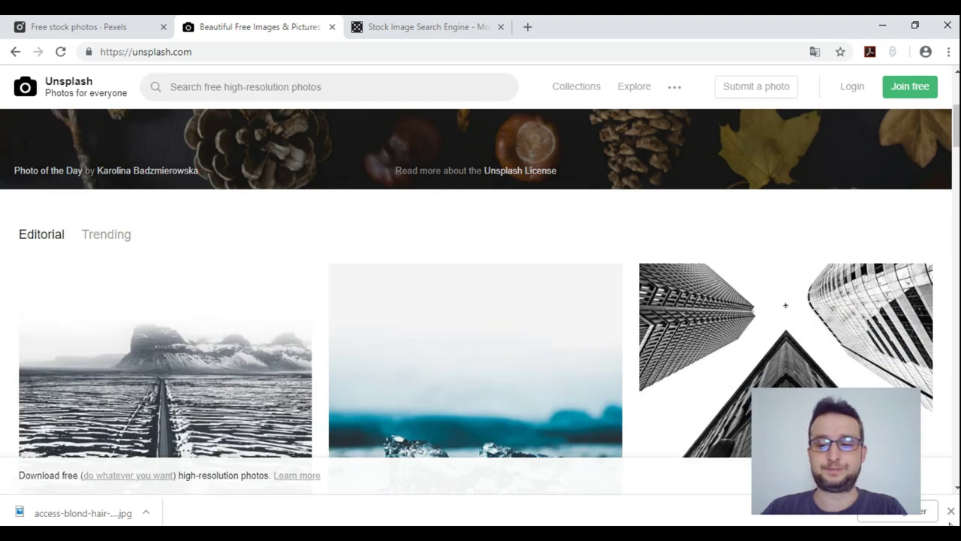
{"action": "left_click", "coordinate": [951, 512]}
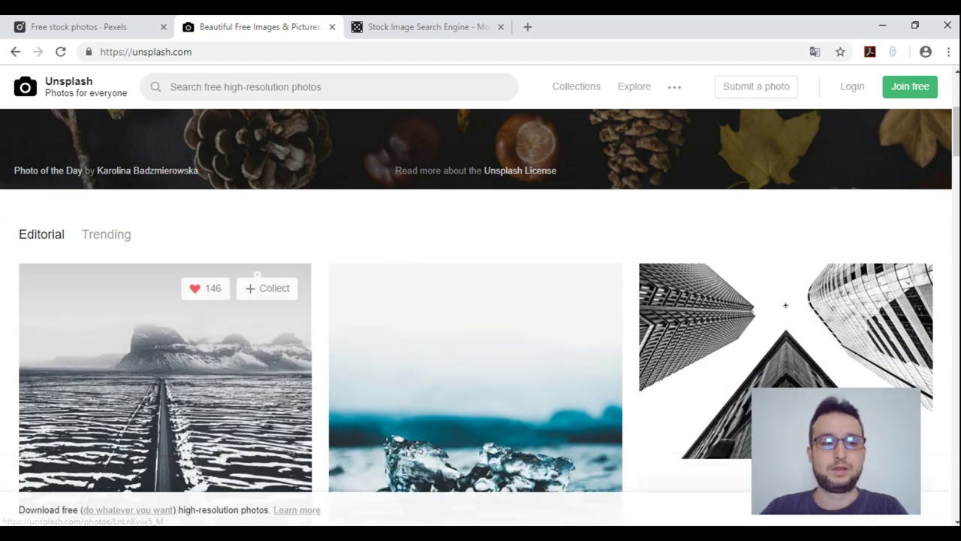
{"action": "scroll", "coordinate": [150, 300], "scroll_direction": "down", "scroll_amount": 3}
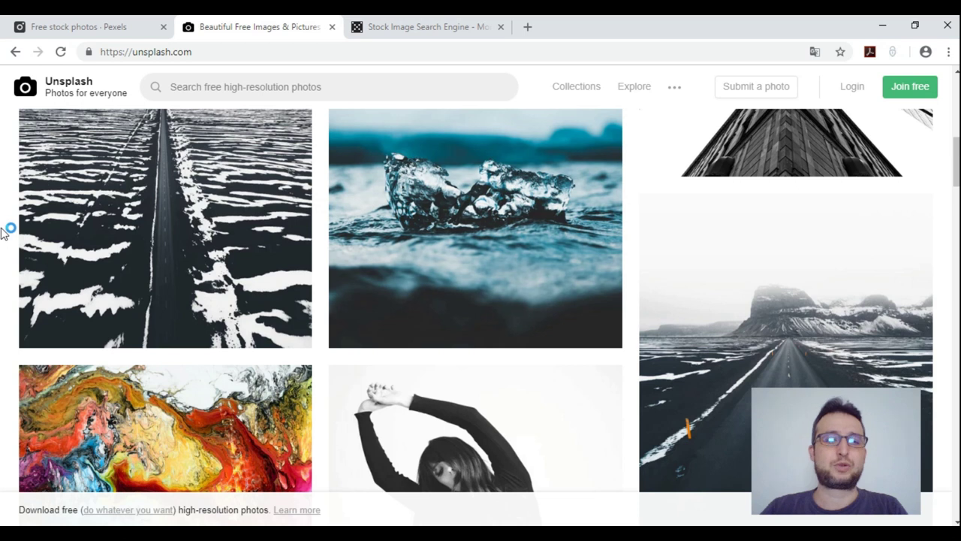
{"action": "scroll", "coordinate": [2, 229], "scroll_direction": "down", "scroll_amount": 5}
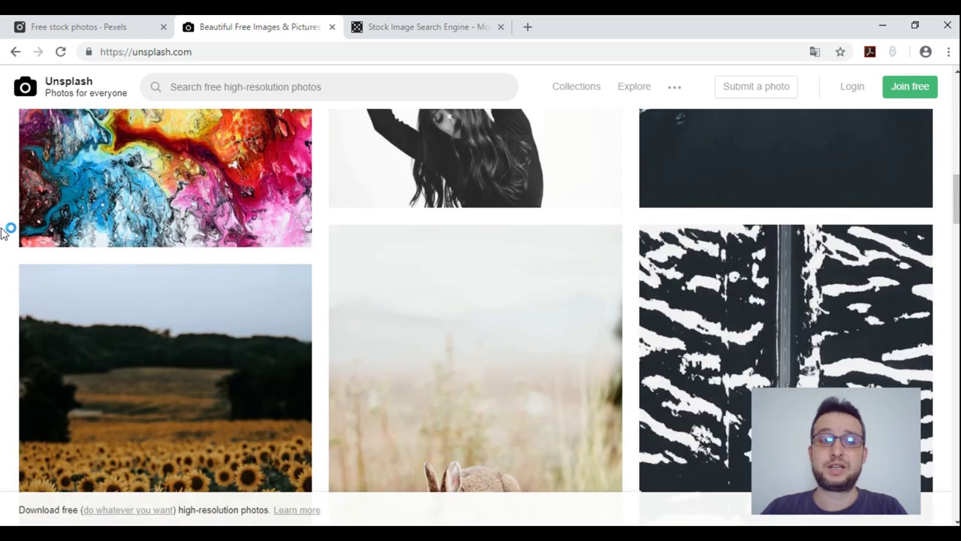
{"action": "scroll", "coordinate": [2, 229], "scroll_direction": "down", "scroll_amount": 3}
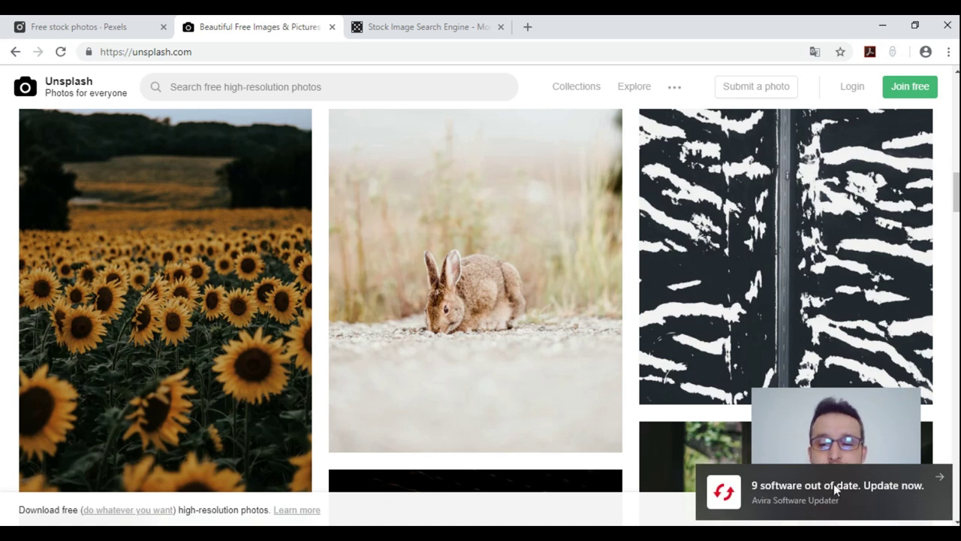
{"action": "left_click", "coordinate": [944, 481]}
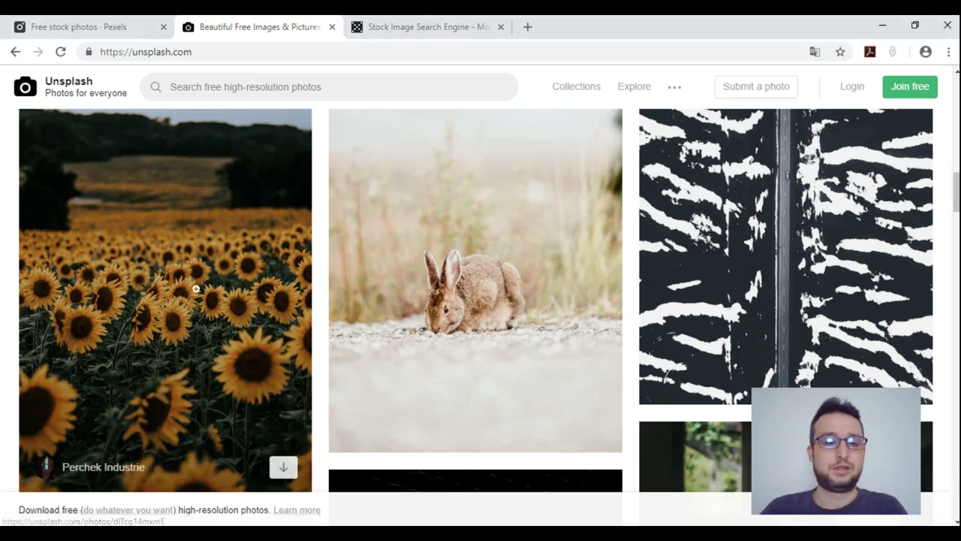
{"action": "scroll", "coordinate": [195, 289], "scroll_direction": "down", "scroll_amount": 3}
{"action": "scroll", "coordinate": [195, 289], "scroll_direction": "down", "scroll_amount": 4}
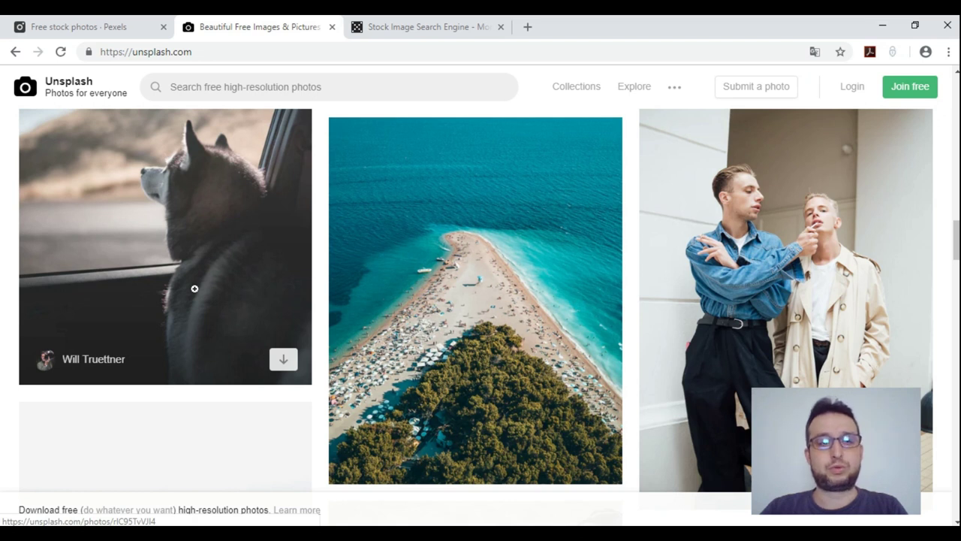
{"action": "left_click", "coordinate": [225, 86]}
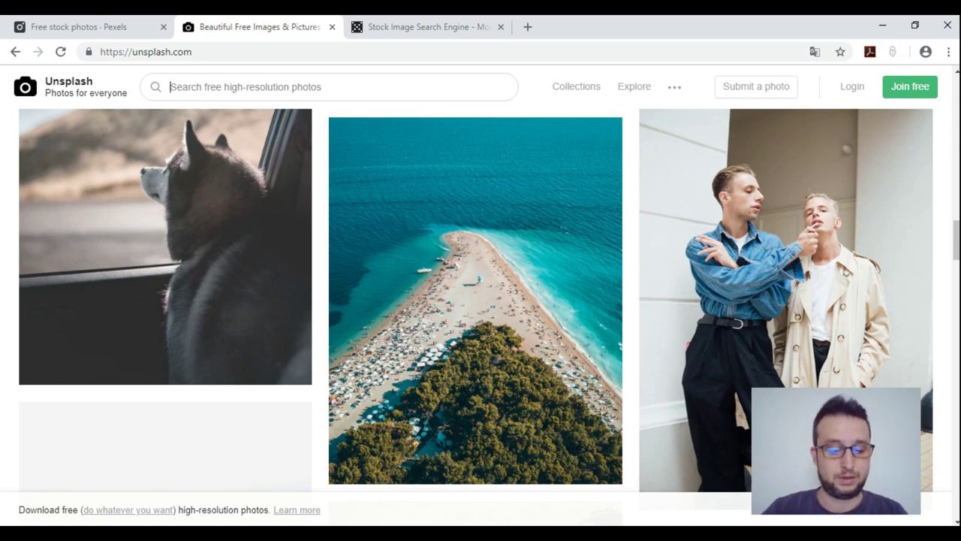
Step: Search Unsplash for 'people' and browse the 37,155-photo results grid
{"action": "type", "text": "people"}
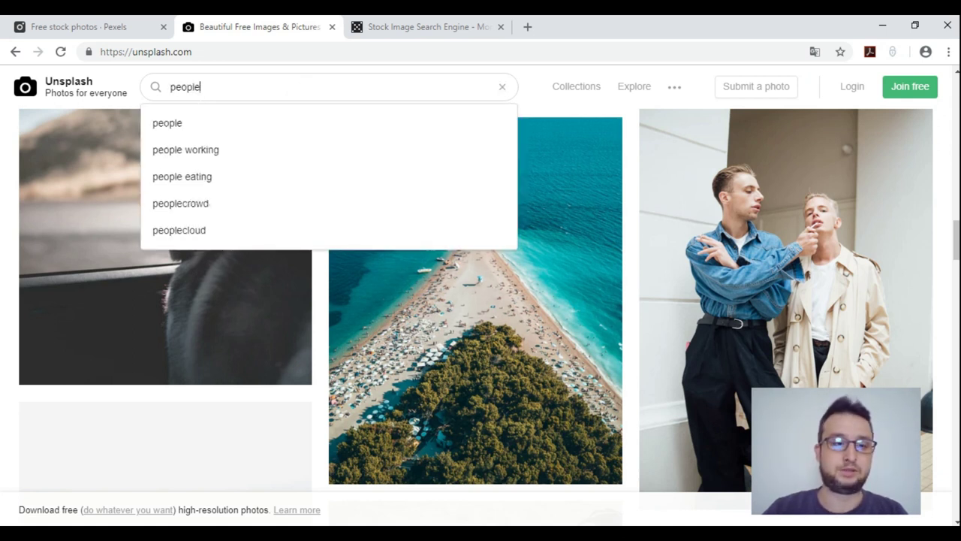
{"action": "key", "text": "Return"}
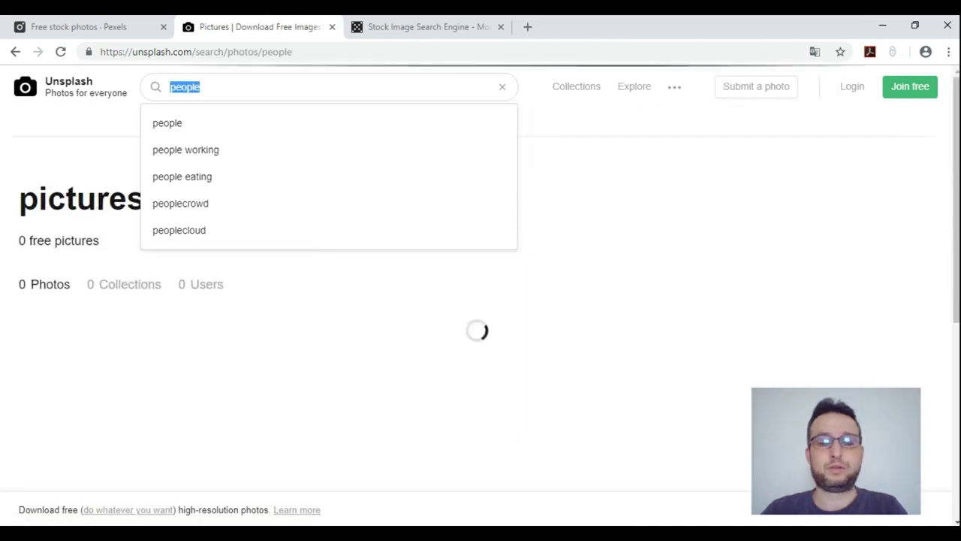
{"action": "scroll", "coordinate": [487, 255], "scroll_direction": "down", "scroll_amount": 5}
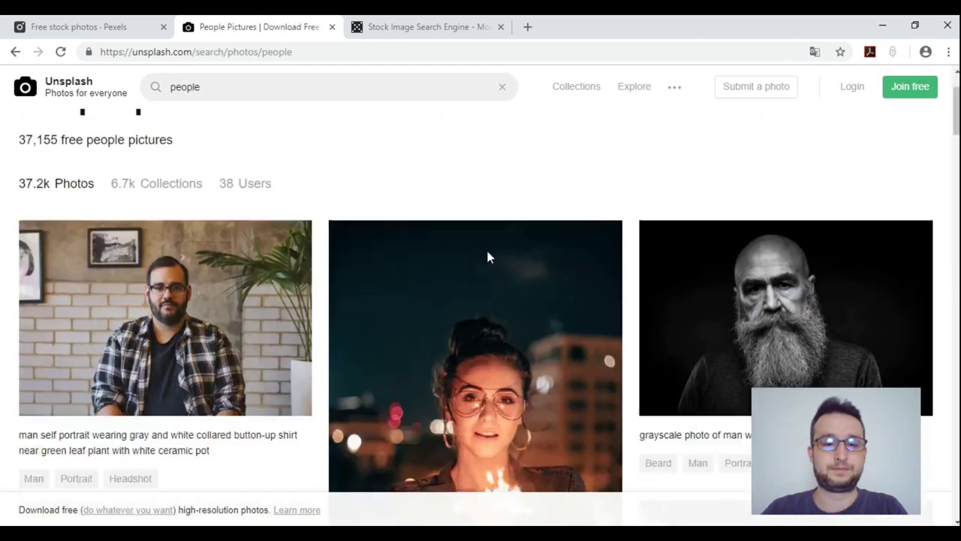
{"action": "scroll", "coordinate": [490, 254], "scroll_direction": "down", "scroll_amount": 2}
{"action": "scroll", "coordinate": [487, 255], "scroll_direction": "down", "scroll_amount": 2}
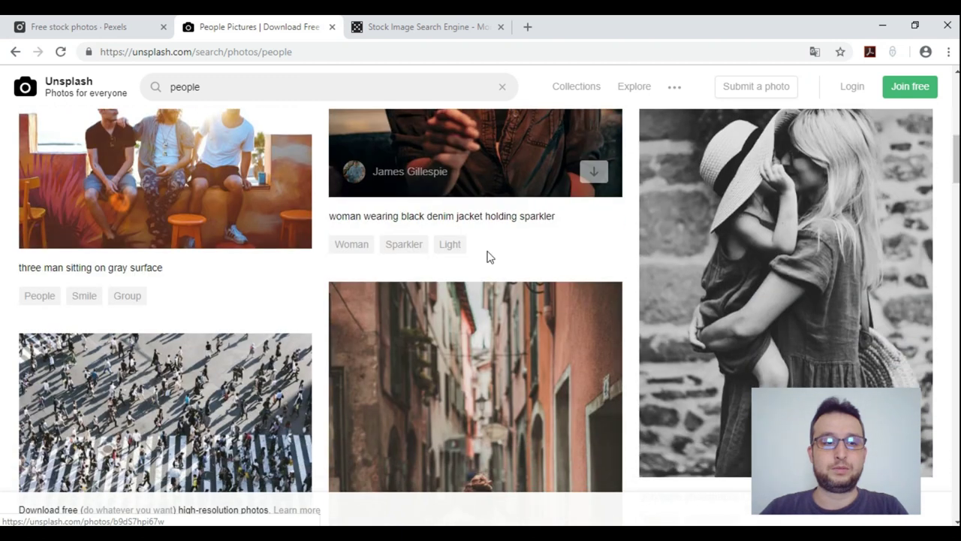
{"action": "scroll", "coordinate": [487, 256], "scroll_direction": "up", "scroll_amount": 4}
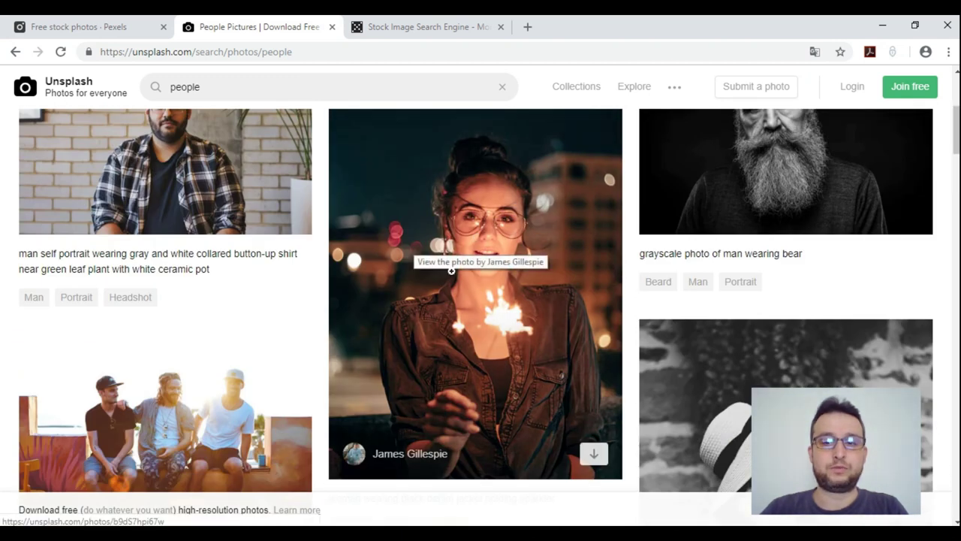
{"action": "scroll", "coordinate": [487, 255], "scroll_direction": "up", "scroll_amount": 2}
{"action": "scroll", "coordinate": [713, 338], "scroll_direction": "down", "scroll_amount": 2}
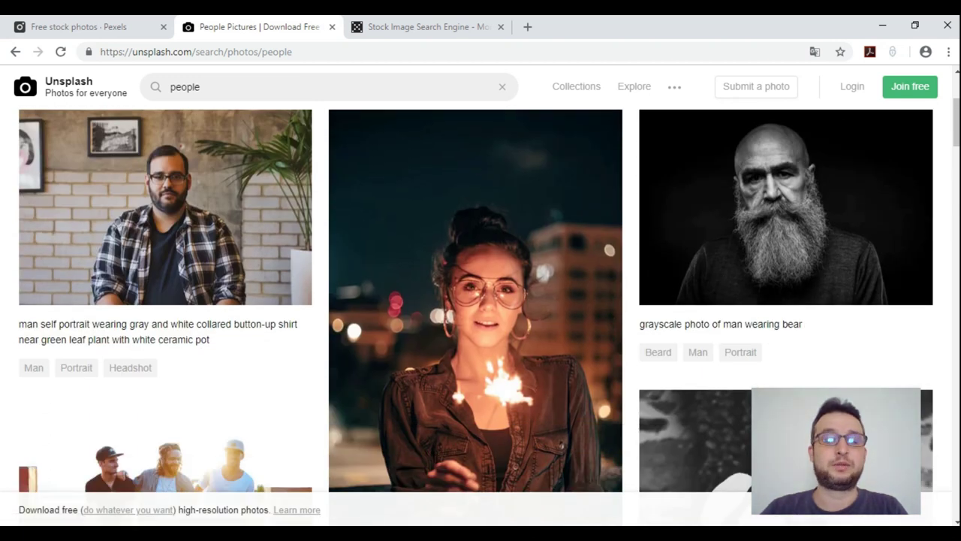
{"action": "scroll", "coordinate": [678, 325], "scroll_direction": "down", "scroll_amount": 1}
{"action": "scroll", "coordinate": [678, 326], "scroll_direction": "down", "scroll_amount": 3}
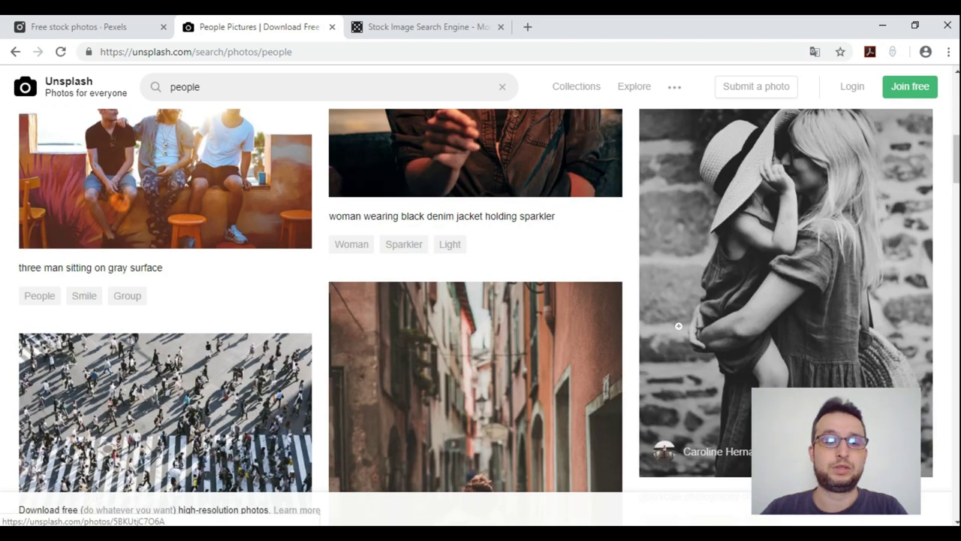
{"action": "scroll", "coordinate": [678, 326], "scroll_direction": "down", "scroll_amount": 3}
{"action": "scroll", "coordinate": [481, 300], "scroll_direction": "down", "scroll_amount": 3}
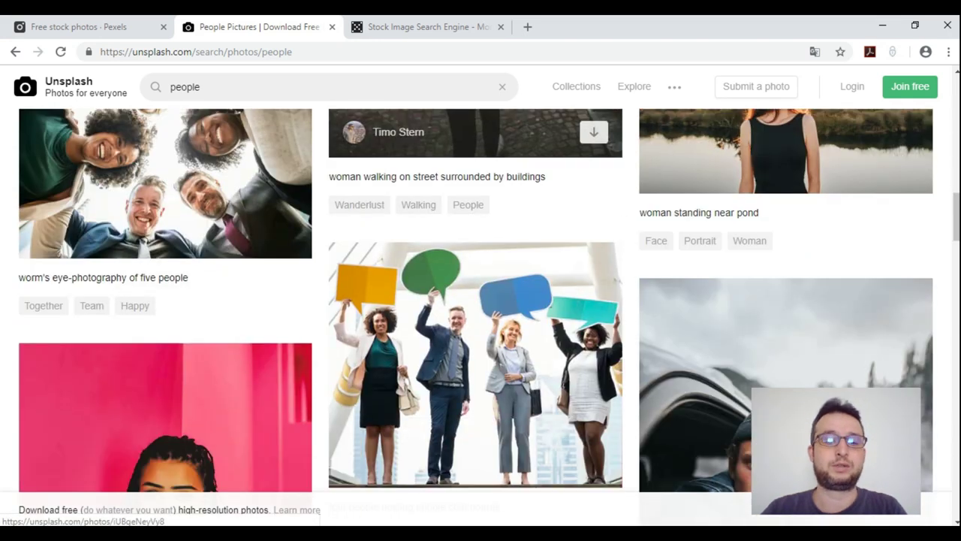
{"action": "scroll", "coordinate": [541, 315], "scroll_direction": "down", "scroll_amount": 2}
{"action": "scroll", "coordinate": [540, 315], "scroll_direction": "down", "scroll_amount": 5}
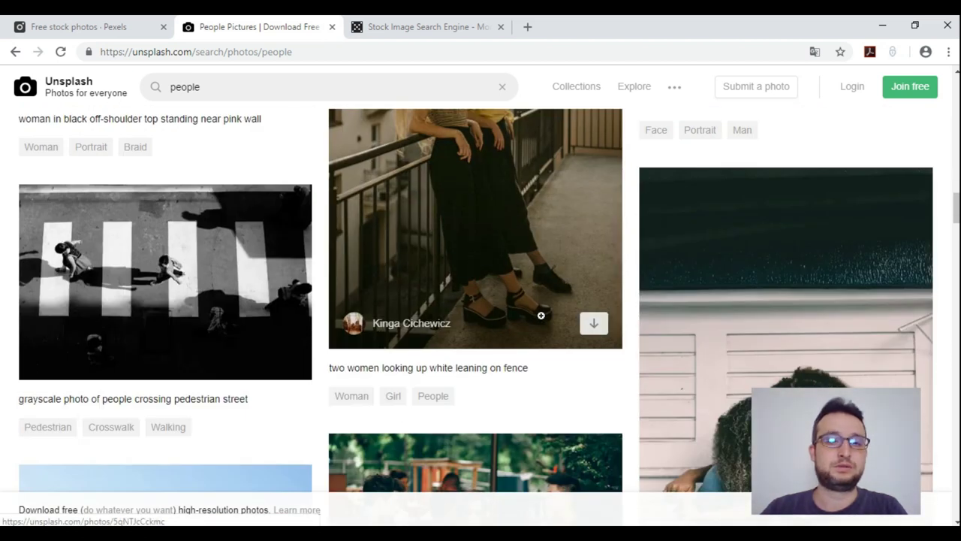
{"action": "scroll", "coordinate": [541, 315], "scroll_direction": "down", "scroll_amount": 3}
{"action": "scroll", "coordinate": [451, 308], "scroll_direction": "down", "scroll_amount": 3}
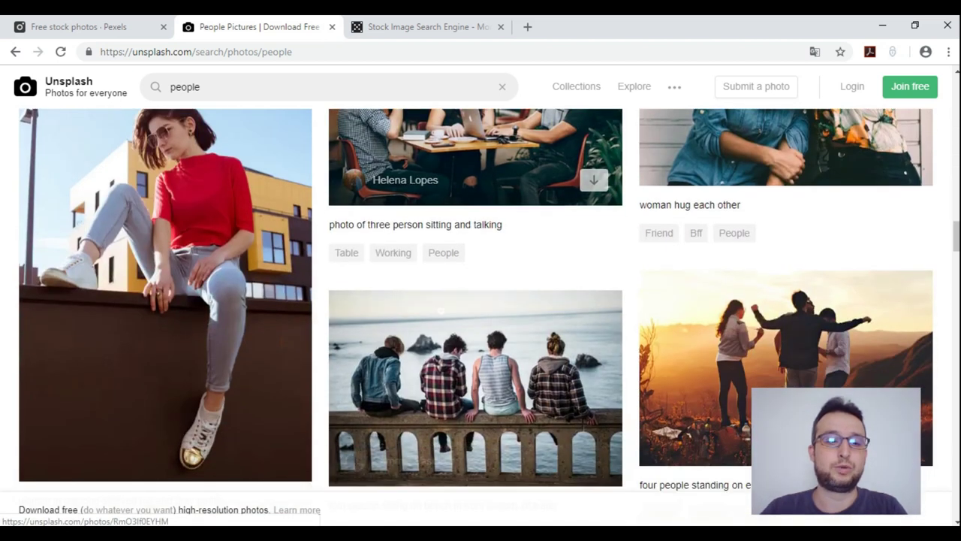
{"action": "scroll", "coordinate": [251, 283], "scroll_direction": "down", "scroll_amount": 3}
{"action": "scroll", "coordinate": [252, 283], "scroll_direction": "down", "scroll_amount": 3}
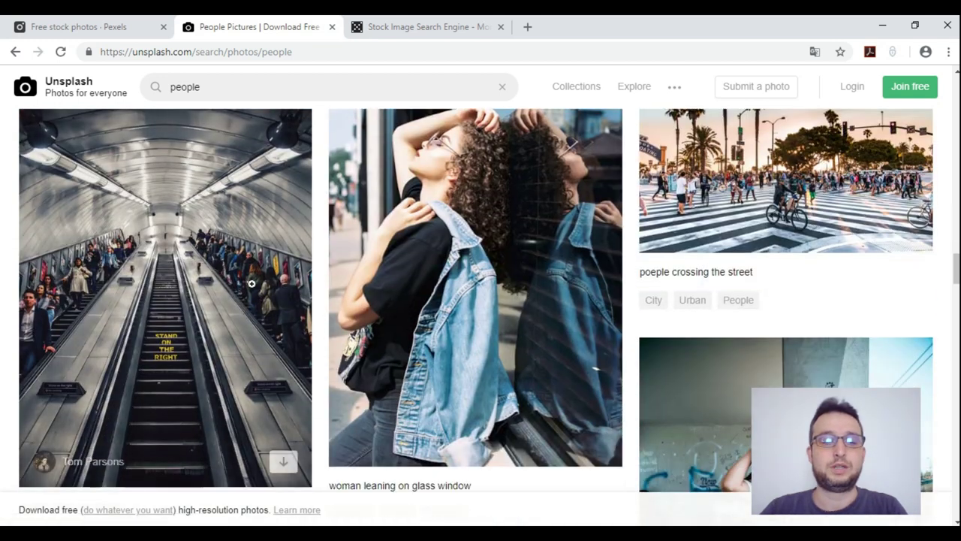
{"action": "scroll", "coordinate": [252, 283], "scroll_direction": "down", "scroll_amount": 2}
{"action": "scroll", "coordinate": [442, 279], "scroll_direction": "down", "scroll_amount": 3}
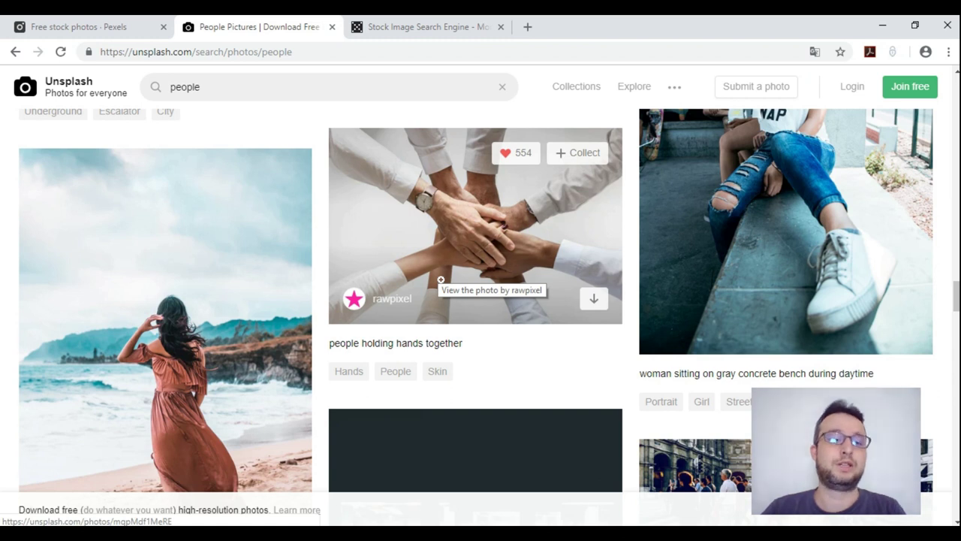
{"action": "scroll", "coordinate": [441, 279], "scroll_direction": "down", "scroll_amount": 2}
{"action": "scroll", "coordinate": [441, 279], "scroll_direction": "down", "scroll_amount": 2}
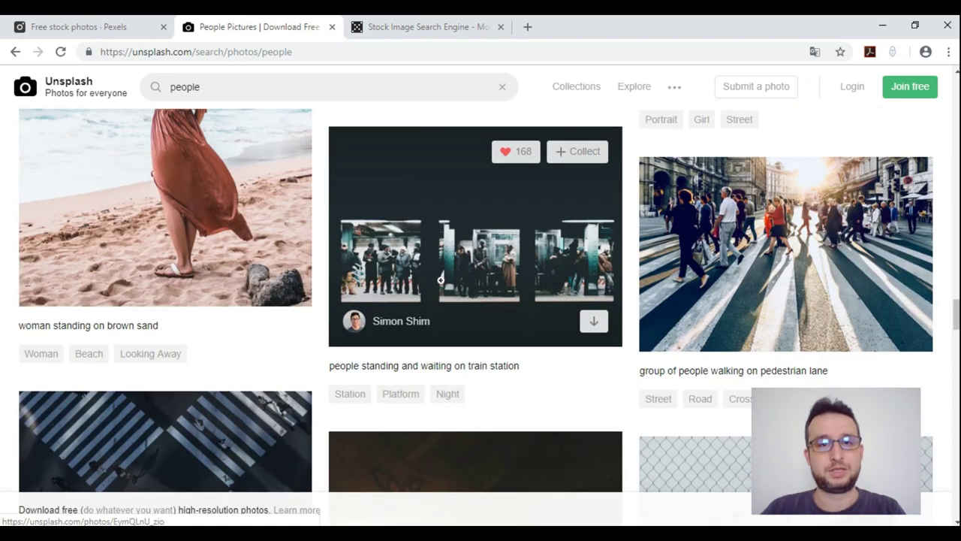
{"action": "scroll", "coordinate": [441, 280], "scroll_direction": "down", "scroll_amount": 2}
{"action": "scroll", "coordinate": [440, 279], "scroll_direction": "down", "scroll_amount": 2}
{"action": "scroll", "coordinate": [441, 279], "scroll_direction": "down", "scroll_amount": 2}
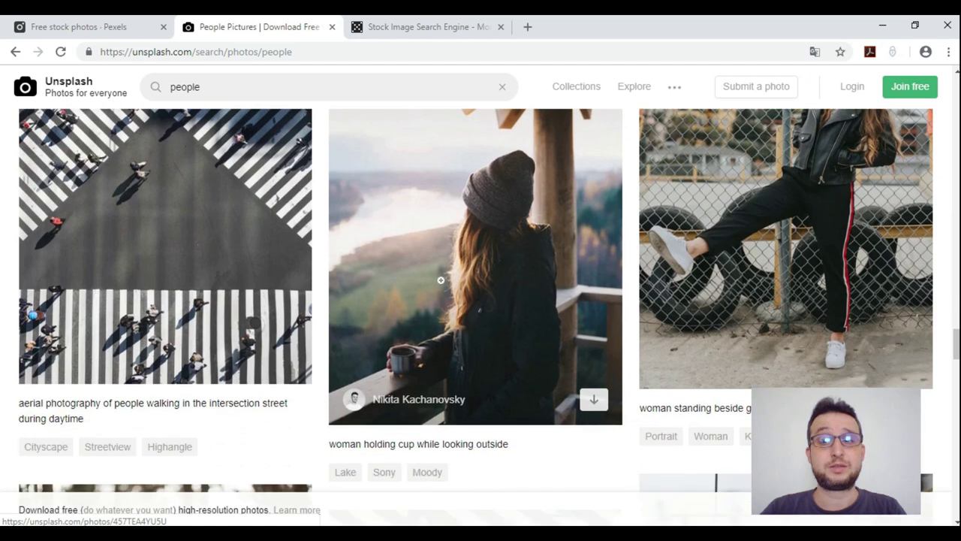
{"action": "scroll", "coordinate": [373, 270], "scroll_direction": "down", "scroll_amount": 2}
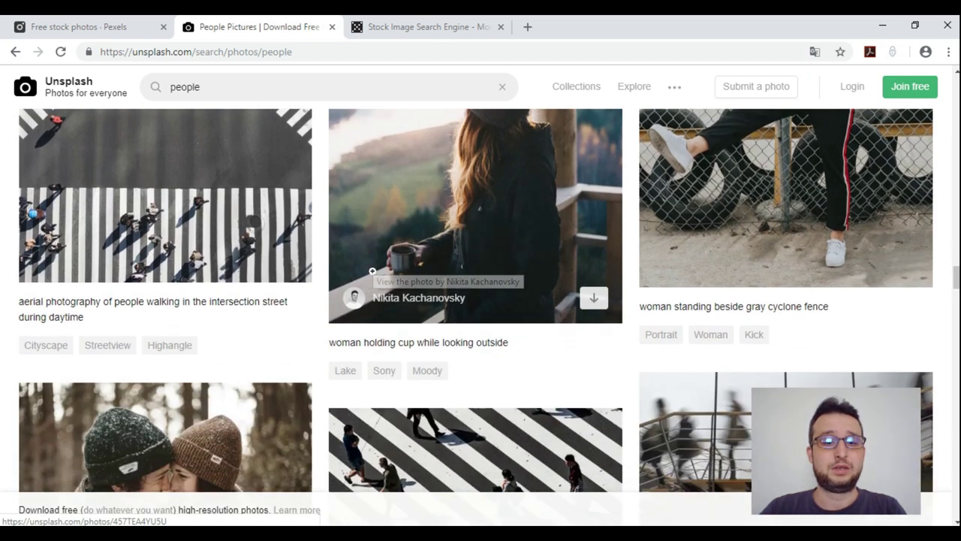
{"action": "scroll", "coordinate": [372, 271], "scroll_direction": "down", "scroll_amount": 2}
{"action": "scroll", "coordinate": [373, 270], "scroll_direction": "down", "scroll_amount": 3}
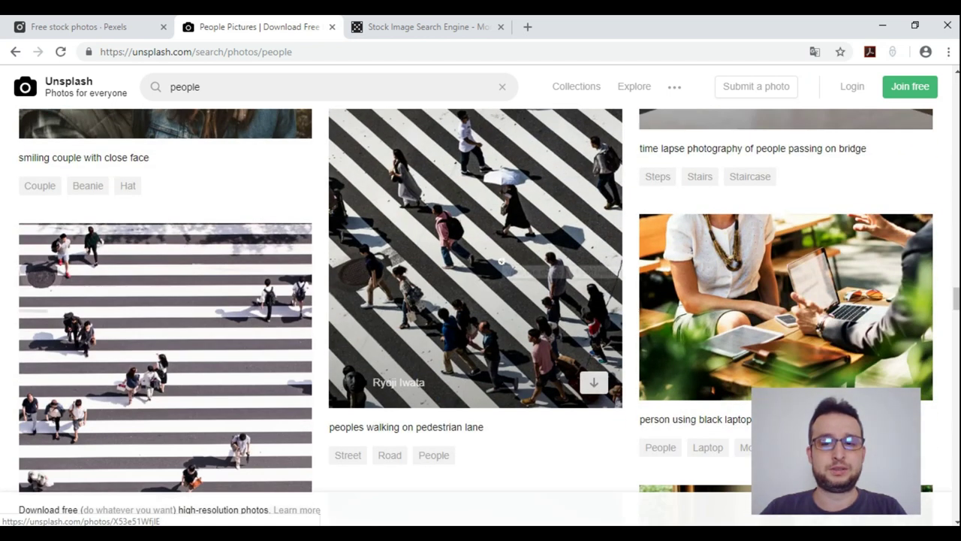
Step: Open the photo of two people at a laptop and download it free
{"action": "left_click", "coordinate": [749, 288]}
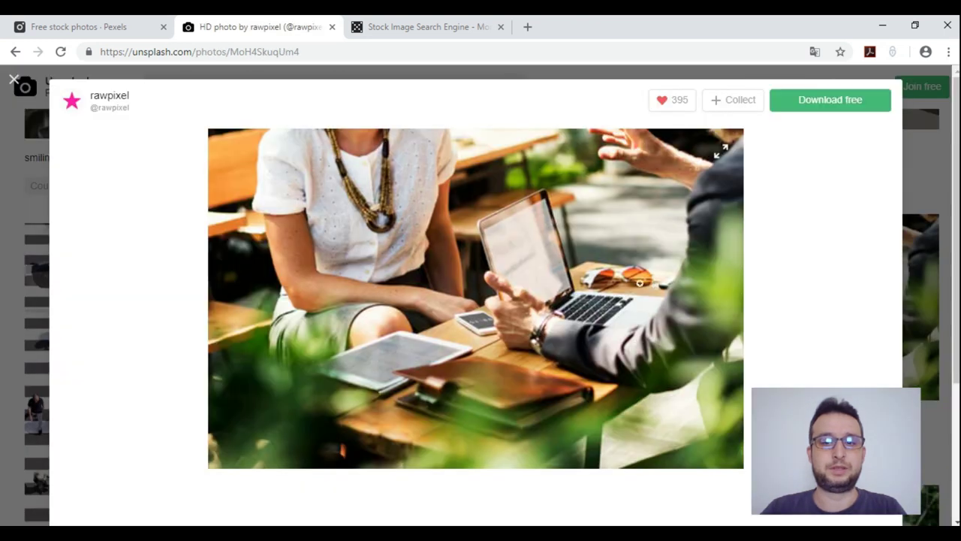
{"action": "scroll", "coordinate": [370, 272], "scroll_direction": "down", "scroll_amount": 3}
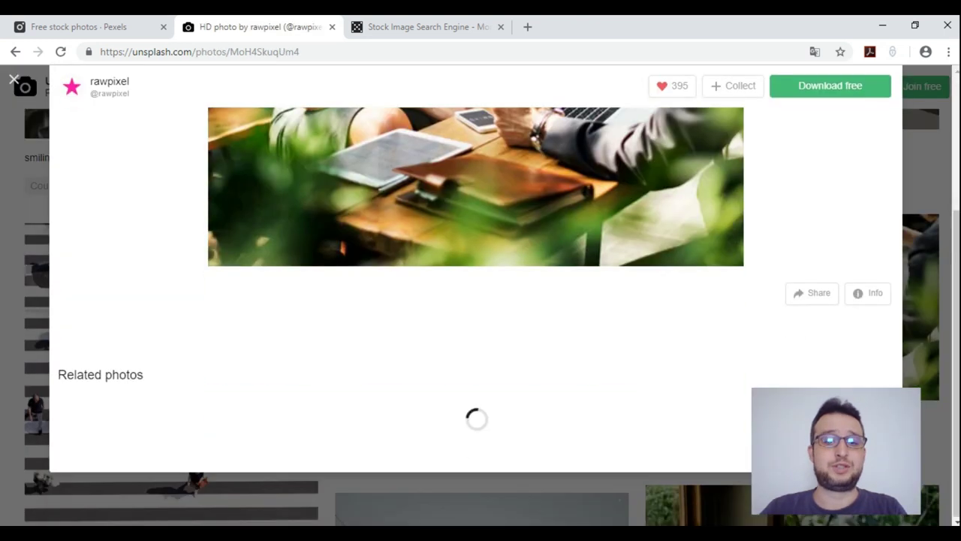
{"action": "scroll", "coordinate": [494, 275], "scroll_direction": "up", "scroll_amount": 1}
{"action": "scroll", "coordinate": [494, 275], "scroll_direction": "up", "scroll_amount": 2}
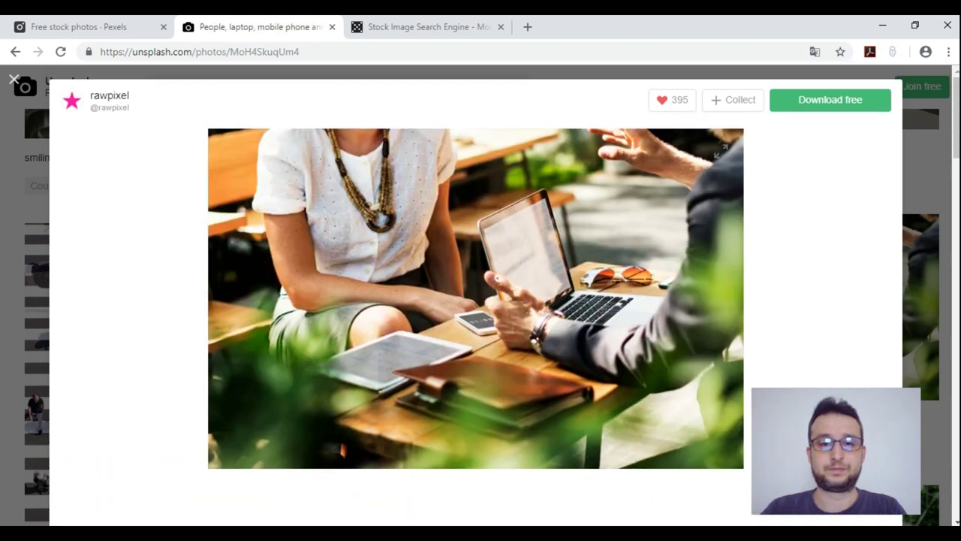
{"action": "left_click", "coordinate": [802, 108]}
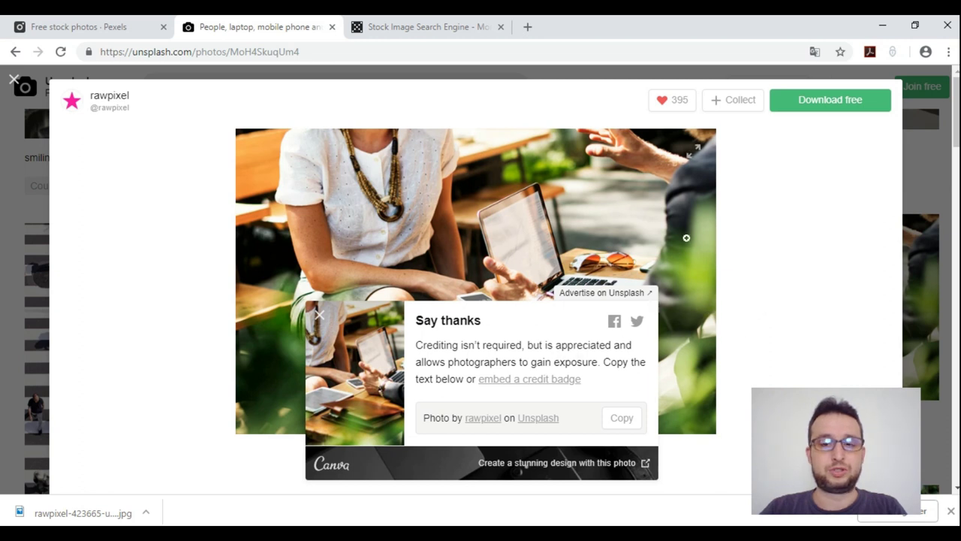
Step: Dismiss the 'Say thanks' popup and look over the photo's page
{"action": "left_click", "coordinate": [319, 316]}
{"action": "scroll", "coordinate": [319, 316], "scroll_direction": "down", "scroll_amount": 2}
{"action": "scroll", "coordinate": [478, 338], "scroll_direction": "down", "scroll_amount": 2}
{"action": "scroll", "coordinate": [479, 338], "scroll_direction": "up", "scroll_amount": 2}
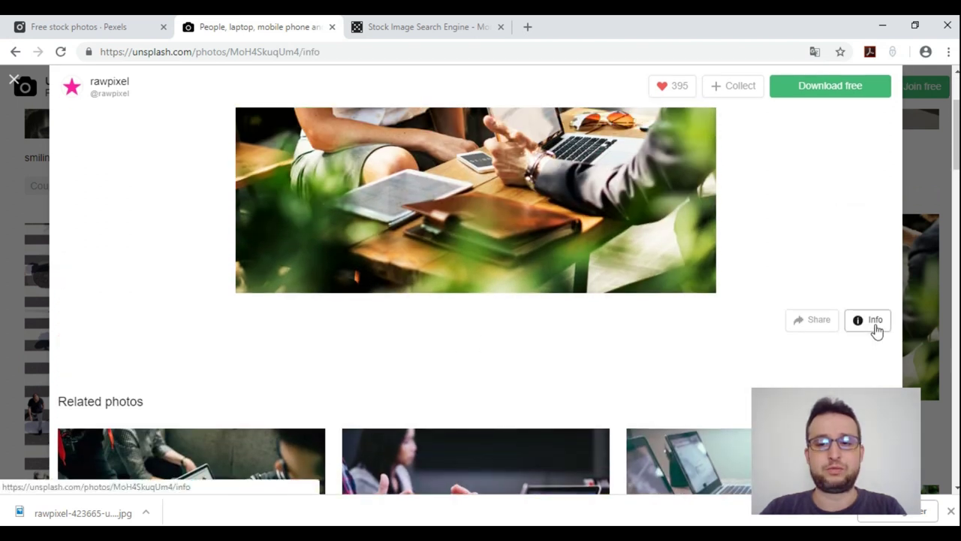
{"action": "left_click", "coordinate": [874, 326]}
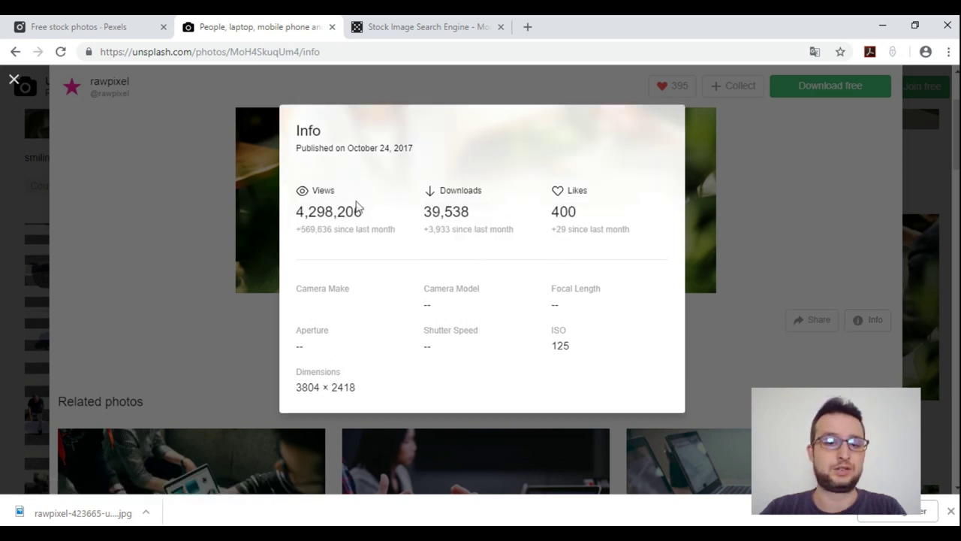
{"action": "left_click", "coordinate": [351, 229]}
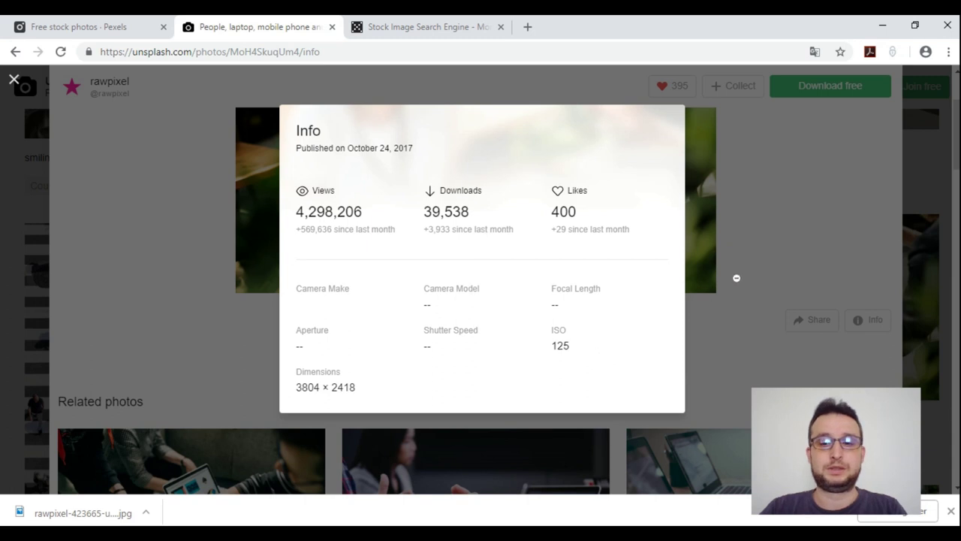
{"action": "left_click", "coordinate": [787, 244]}
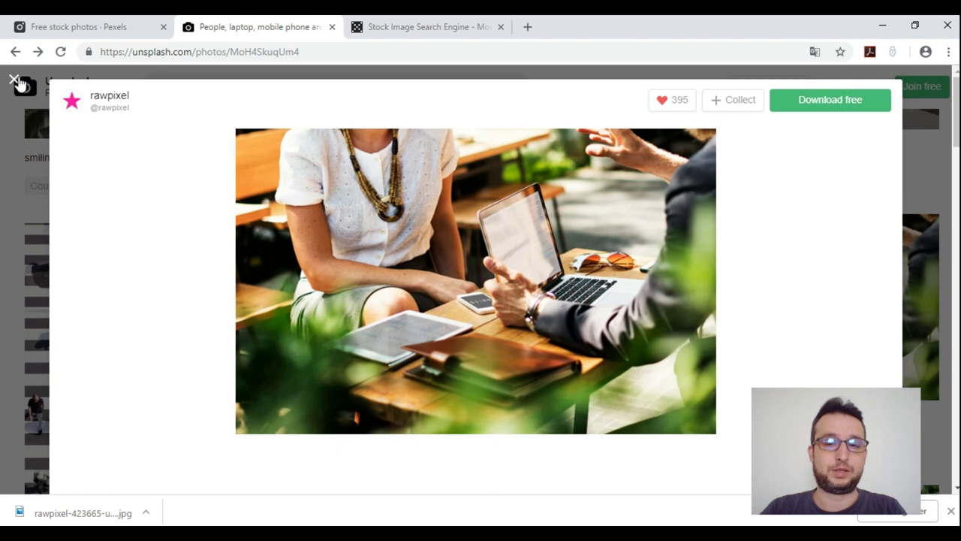
Step: Close the photo viewer and open the Black And White tag under the aerial crosswalk photo
{"action": "left_click", "coordinate": [15, 80]}
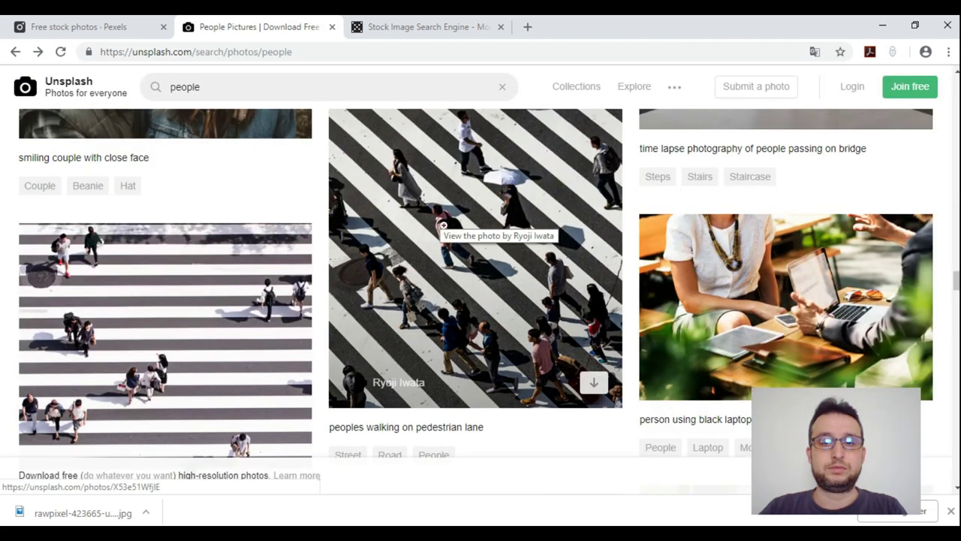
{"action": "scroll", "coordinate": [387, 234], "scroll_direction": "down", "scroll_amount": 2}
{"action": "scroll", "coordinate": [383, 232], "scroll_direction": "down", "scroll_amount": 1}
{"action": "scroll", "coordinate": [378, 230], "scroll_direction": "down", "scroll_amount": 1}
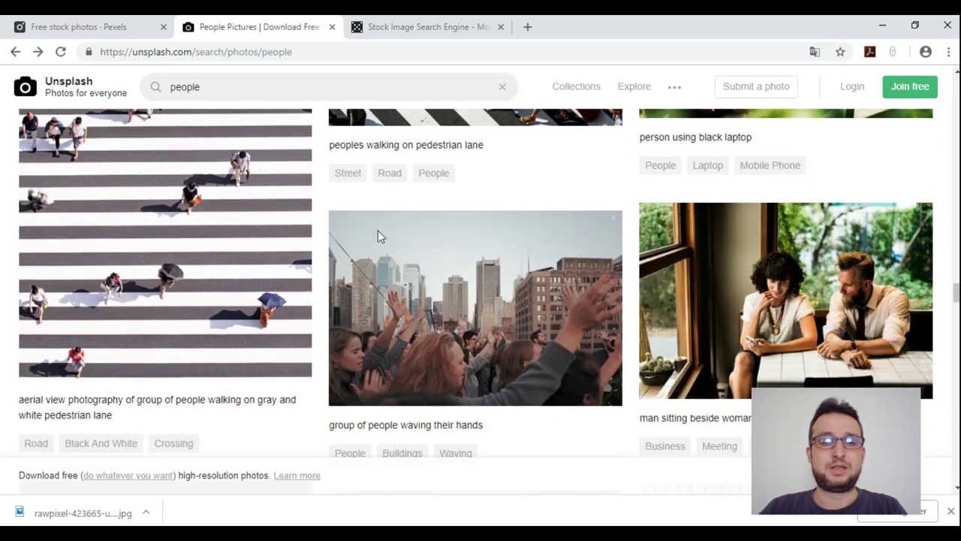
{"action": "scroll", "coordinate": [381, 234], "scroll_direction": "down", "scroll_amount": 1}
{"action": "scroll", "coordinate": [379, 236], "scroll_direction": "down", "scroll_amount": 2}
{"action": "scroll", "coordinate": [378, 237], "scroll_direction": "down", "scroll_amount": 1}
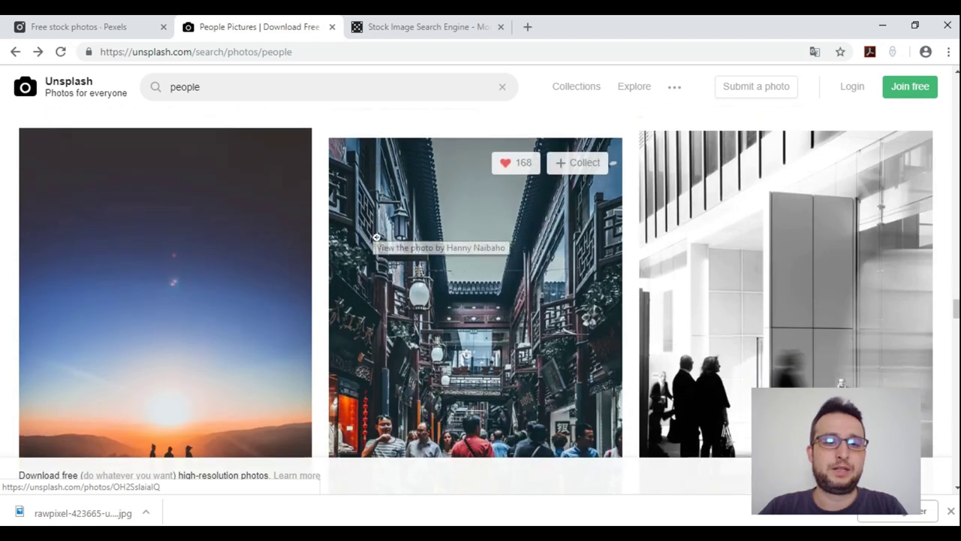
{"action": "scroll", "coordinate": [377, 236], "scroll_direction": "up", "scroll_amount": 3}
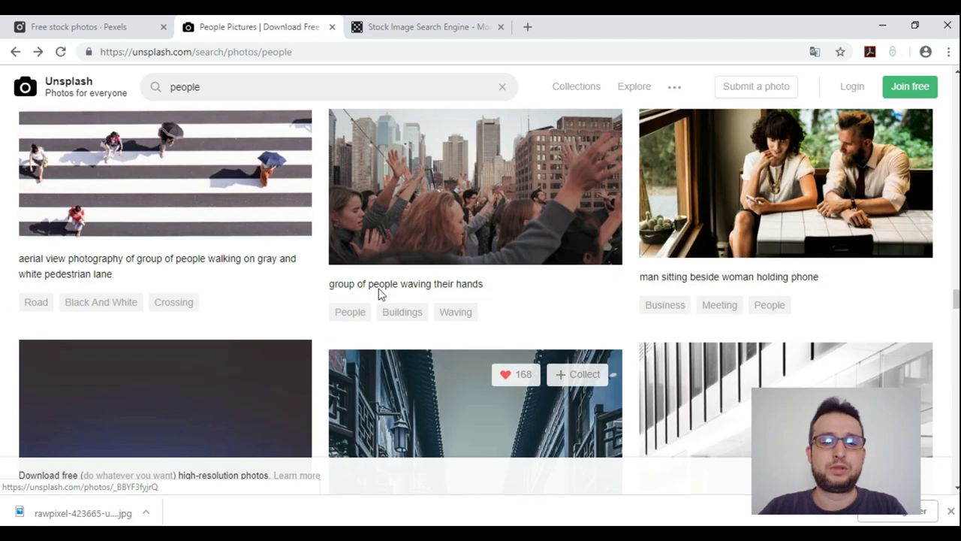
{"action": "left_click", "coordinate": [95, 306]}
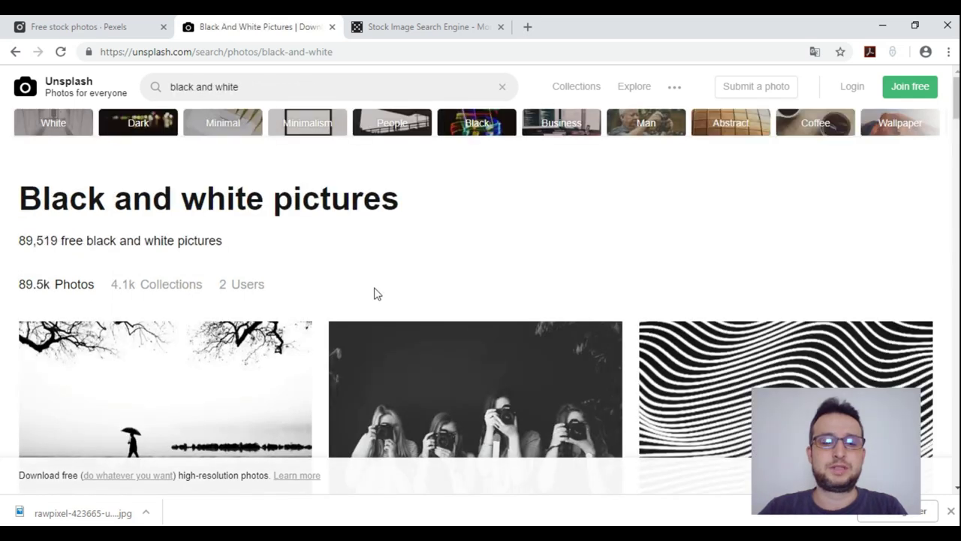
{"action": "scroll", "coordinate": [373, 292], "scroll_direction": "down", "scroll_amount": 3}
{"action": "scroll", "coordinate": [362, 285], "scroll_direction": "down", "scroll_amount": 5}
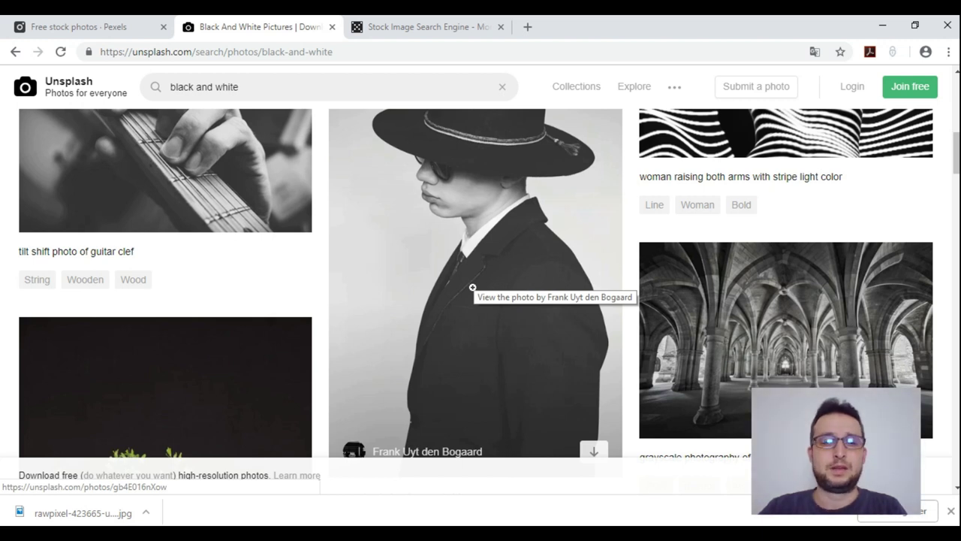
{"action": "scroll", "coordinate": [472, 287], "scroll_direction": "down", "scroll_amount": 2}
{"action": "scroll", "coordinate": [472, 287], "scroll_direction": "down", "scroll_amount": 2}
{"action": "scroll", "coordinate": [472, 286], "scroll_direction": "down", "scroll_amount": 2}
{"action": "scroll", "coordinate": [472, 287], "scroll_direction": "down", "scroll_amount": 2}
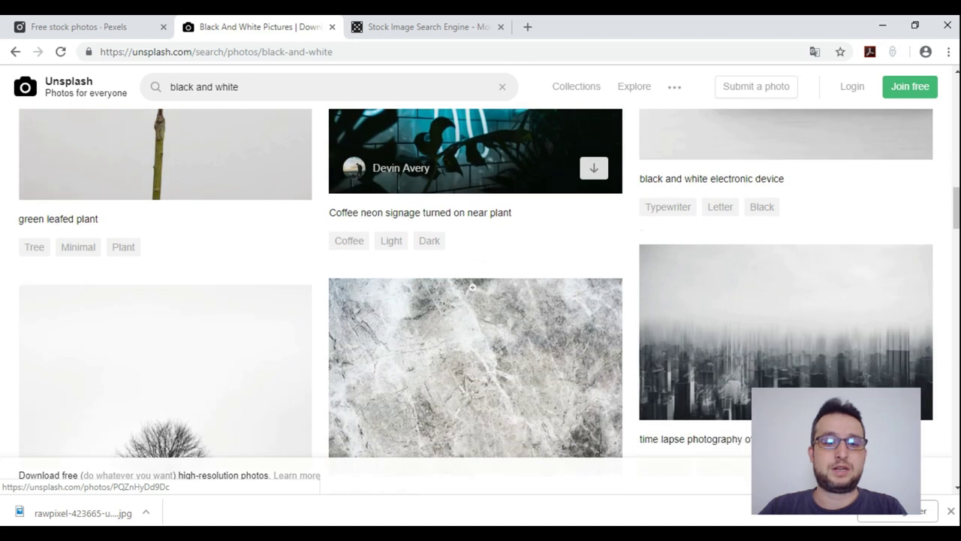
{"action": "scroll", "coordinate": [472, 287], "scroll_direction": "down", "scroll_amount": 2}
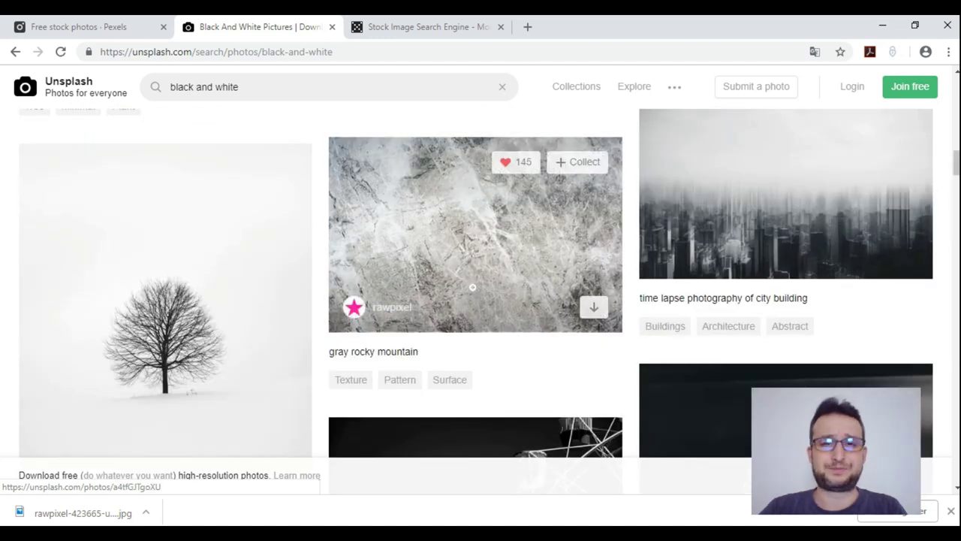
{"action": "scroll", "coordinate": [472, 287], "scroll_direction": "up", "scroll_amount": 5}
{"action": "scroll", "coordinate": [472, 287], "scroll_direction": "up", "scroll_amount": 5}
{"action": "scroll", "coordinate": [472, 287], "scroll_direction": "up", "scroll_amount": 5}
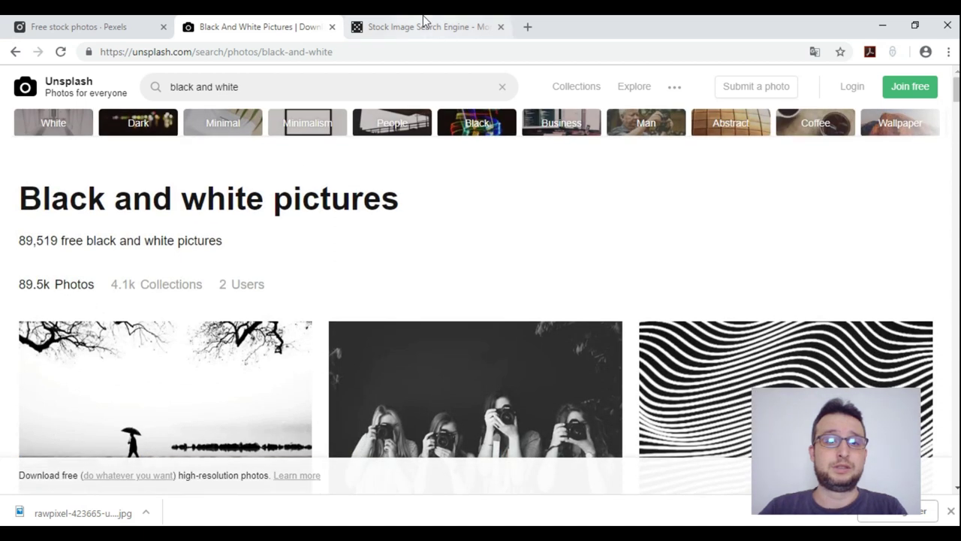
Step: Switch to Everypixel and restrict image results to Free only
{"action": "left_click", "coordinate": [421, 28]}
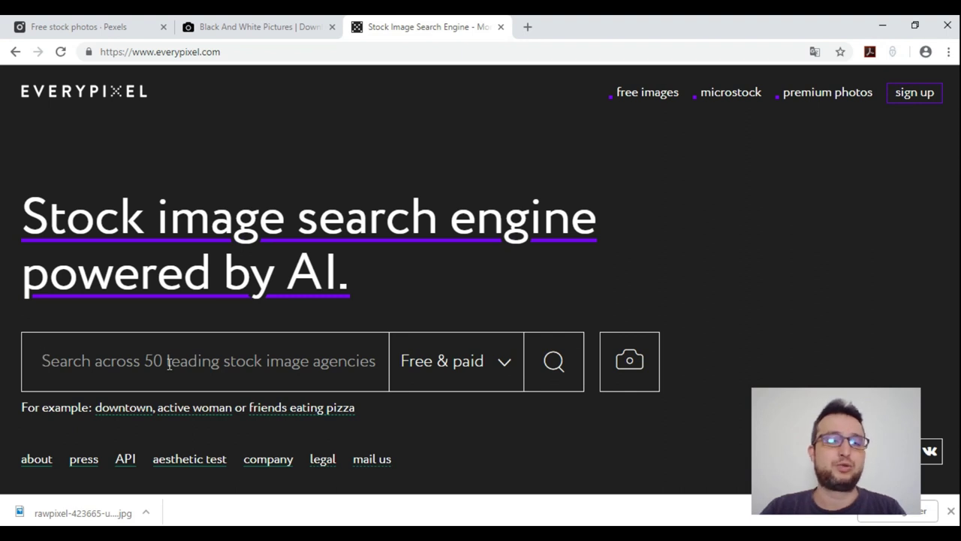
{"action": "left_click", "coordinate": [492, 372]}
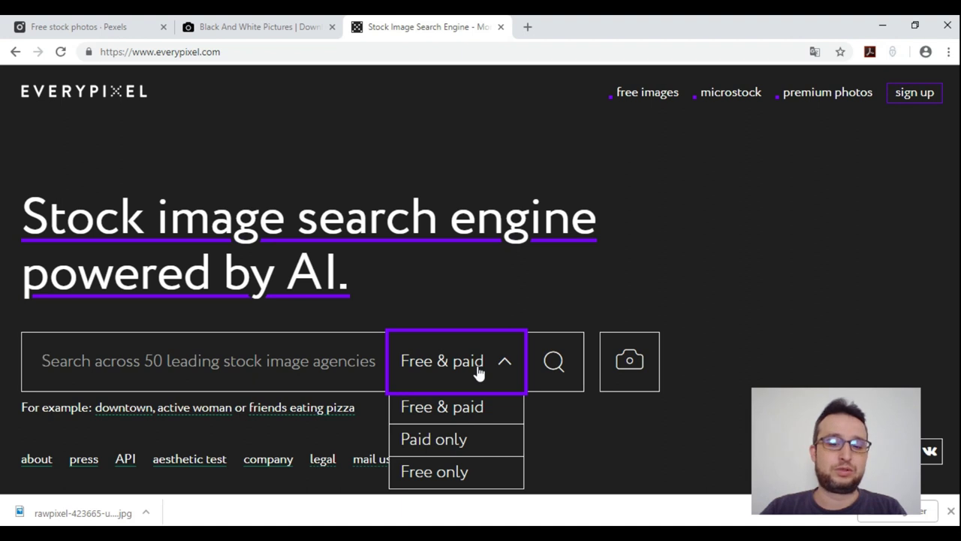
{"action": "left_click", "coordinate": [436, 473]}
Step: Search for 'old people' by picking it from the 'people' suggestions
{"action": "left_click", "coordinate": [254, 363]}
{"action": "type", "text": "people"}
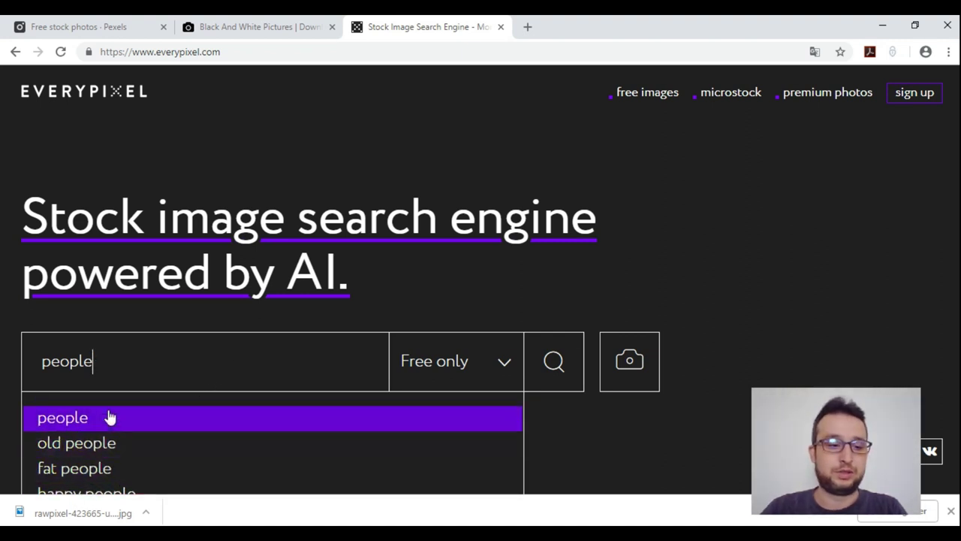
{"action": "left_click", "coordinate": [90, 443]}
{"action": "left_click", "coordinate": [497, 384]}
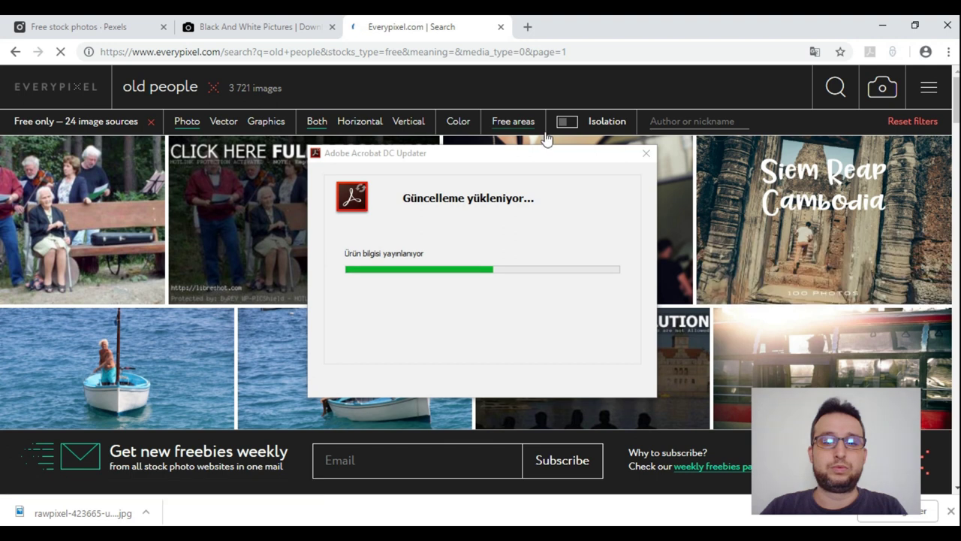
Step: Dismiss the Adobe Acrobat updater and browse the free 'old people' image results
{"action": "left_click", "coordinate": [645, 156]}
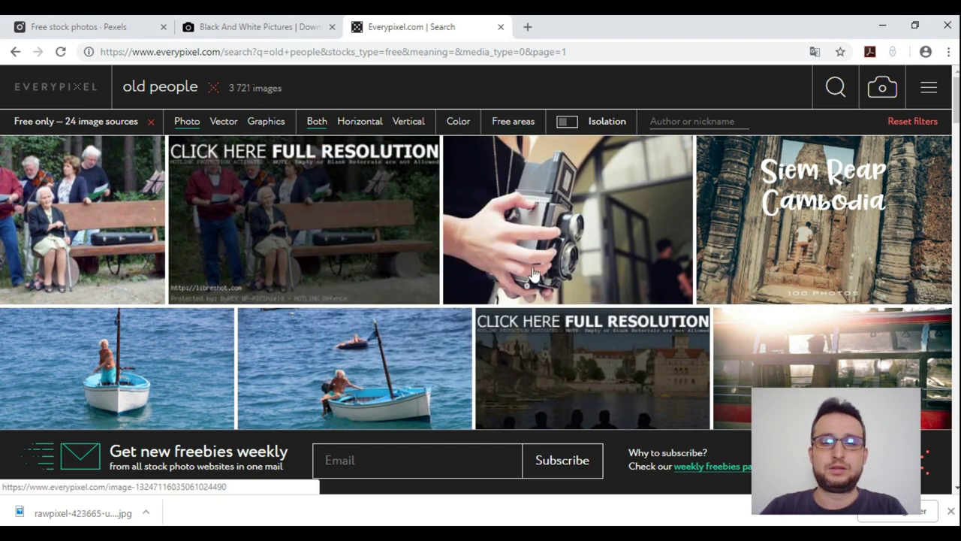
{"action": "scroll", "coordinate": [409, 287], "scroll_direction": "down", "scroll_amount": 2}
{"action": "scroll", "coordinate": [398, 287], "scroll_direction": "down", "scroll_amount": 3}
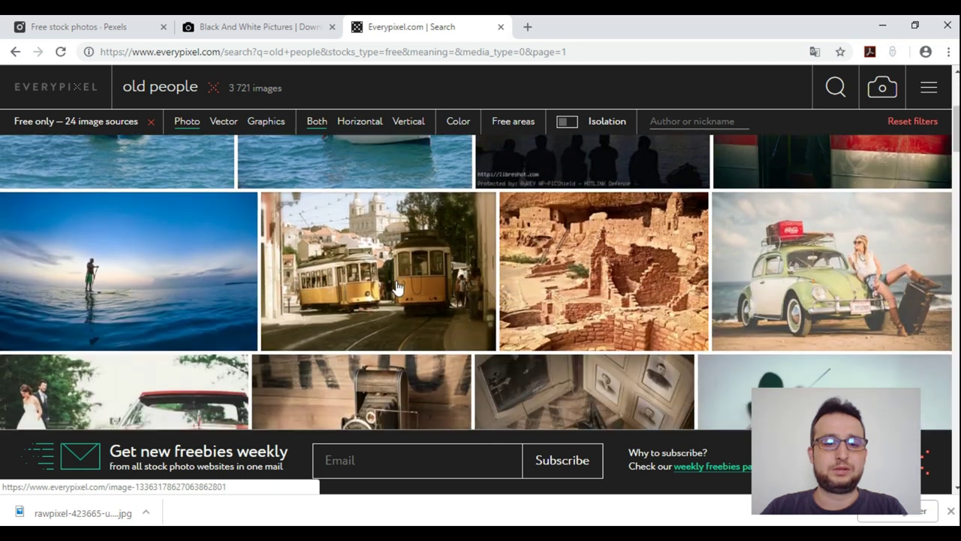
{"action": "scroll", "coordinate": [398, 288], "scroll_direction": "down", "scroll_amount": 3}
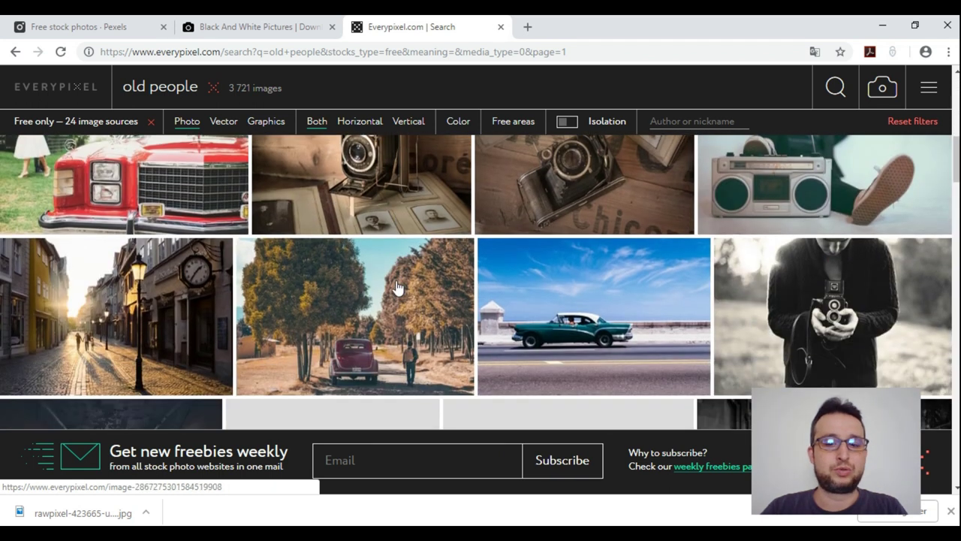
{"action": "scroll", "coordinate": [398, 287], "scroll_direction": "down", "scroll_amount": 2}
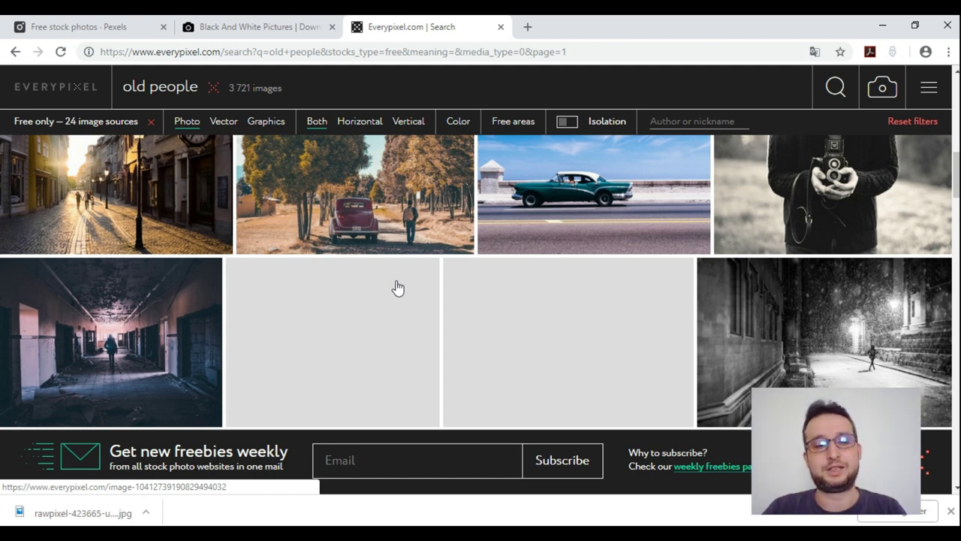
{"action": "scroll", "coordinate": [398, 288], "scroll_direction": "down", "scroll_amount": 2}
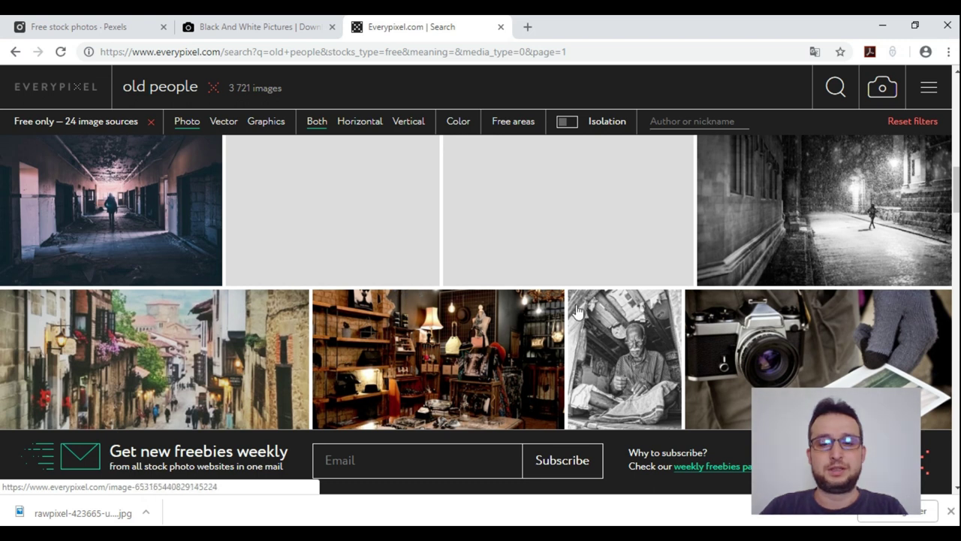
{"action": "scroll", "coordinate": [577, 311], "scroll_direction": "down", "scroll_amount": 3}
{"action": "scroll", "coordinate": [577, 311], "scroll_direction": "down", "scroll_amount": 3}
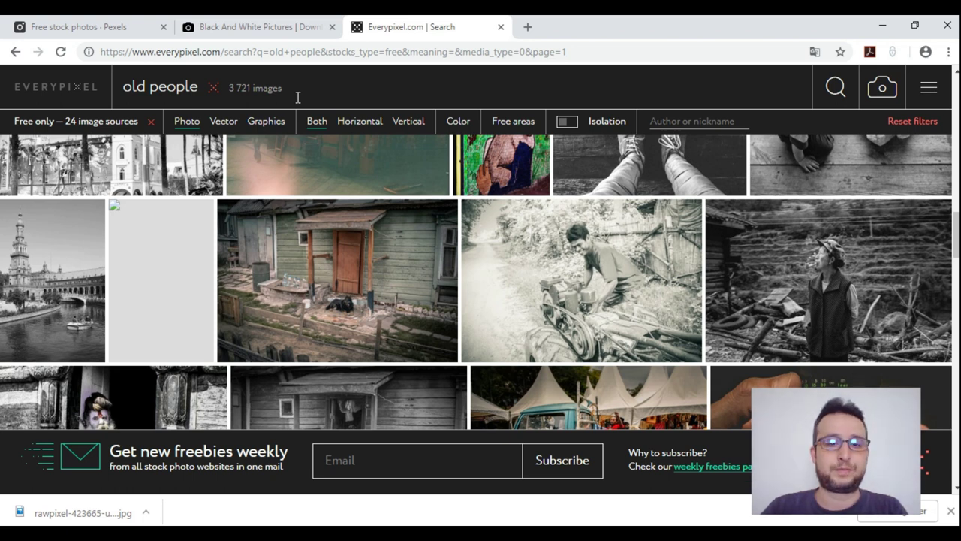
{"action": "scroll", "coordinate": [486, 322], "scroll_direction": "down", "scroll_amount": 2}
{"action": "scroll", "coordinate": [487, 322], "scroll_direction": "down", "scroll_amount": 4}
{"action": "scroll", "coordinate": [488, 323], "scroll_direction": "down", "scroll_amount": 4}
{"action": "scroll", "coordinate": [486, 322], "scroll_direction": "down", "scroll_amount": 1}
{"action": "scroll", "coordinate": [487, 322], "scroll_direction": "down", "scroll_amount": 2}
{"action": "scroll", "coordinate": [488, 323], "scroll_direction": "down", "scroll_amount": 3}
{"action": "scroll", "coordinate": [488, 323], "scroll_direction": "down", "scroll_amount": 3}
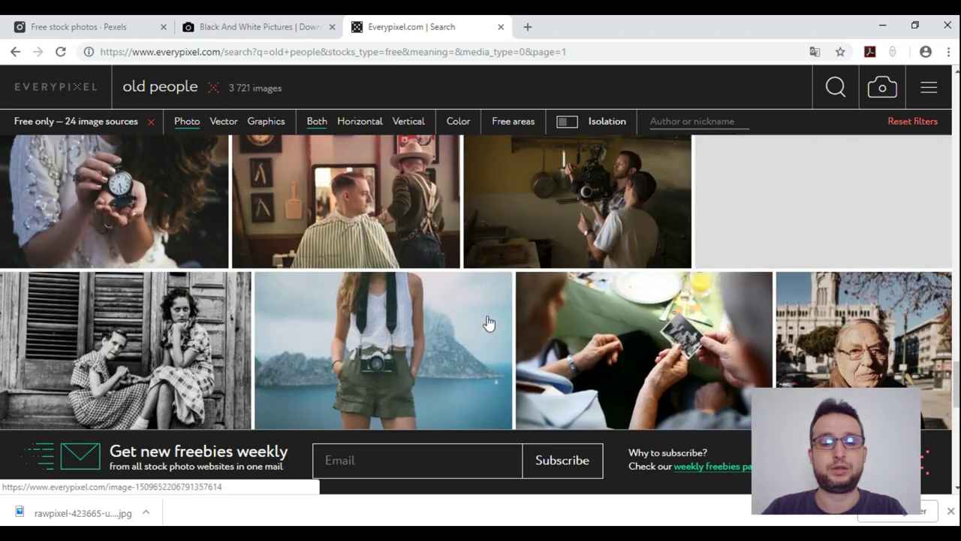
{"action": "scroll", "coordinate": [488, 323], "scroll_direction": "down", "scroll_amount": 1}
{"action": "scroll", "coordinate": [488, 323], "scroll_direction": "up", "scroll_amount": 1}
{"action": "scroll", "coordinate": [489, 323], "scroll_direction": "up", "scroll_amount": 1}
{"action": "scroll", "coordinate": [488, 323], "scroll_direction": "up", "scroll_amount": 2}
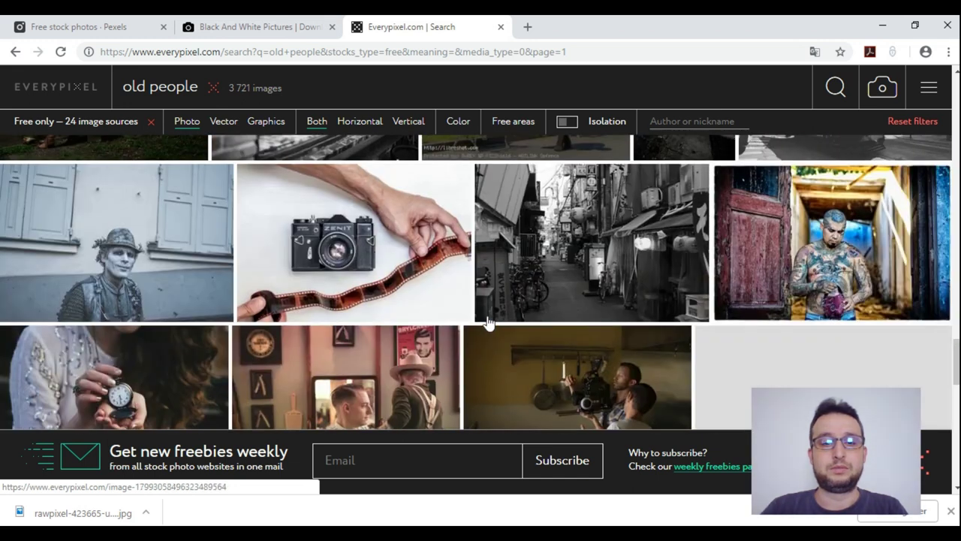
Step: Open the Zenit camera photo's details, visit its free Unsplash source, then close that tab
{"action": "left_click", "coordinate": [382, 262]}
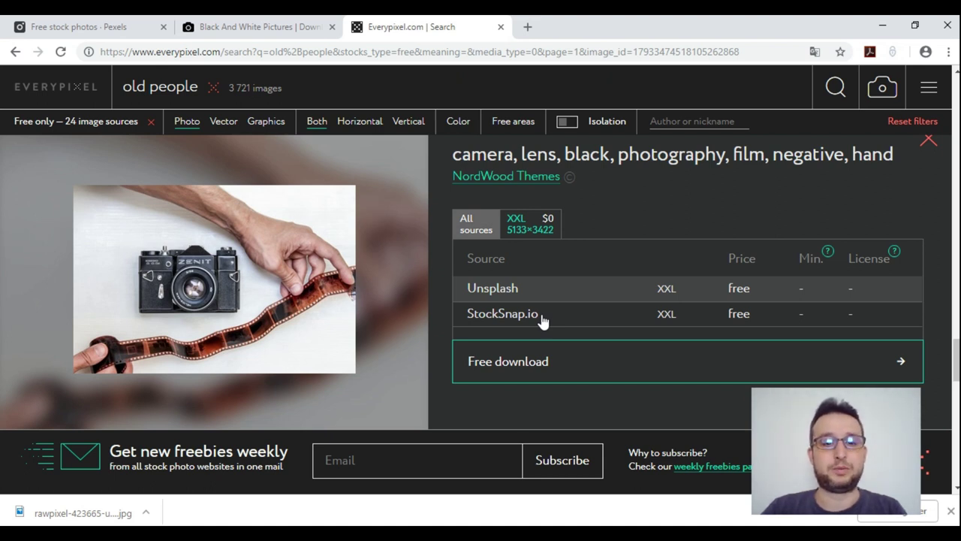
{"action": "left_click", "coordinate": [554, 362]}
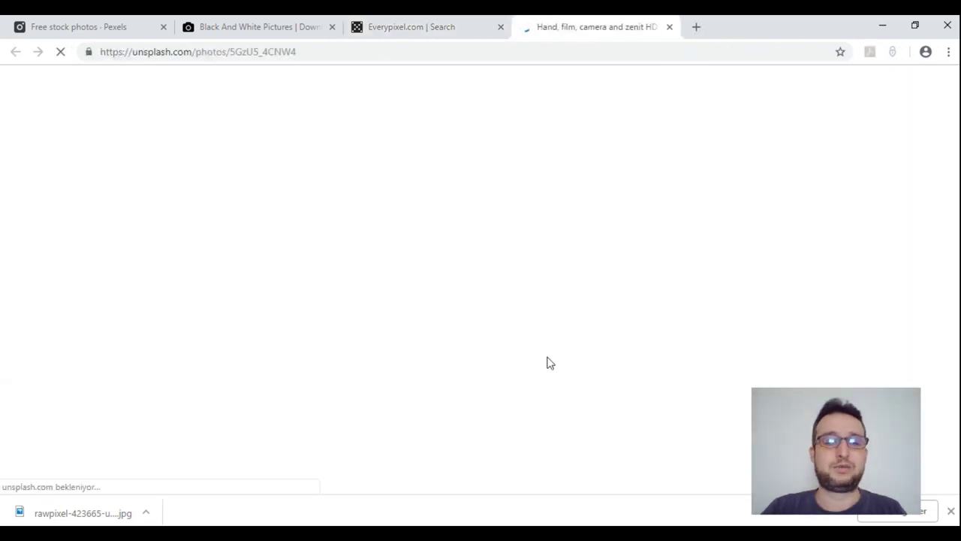
{"action": "scroll", "coordinate": [526, 353], "scroll_direction": "down", "scroll_amount": 2}
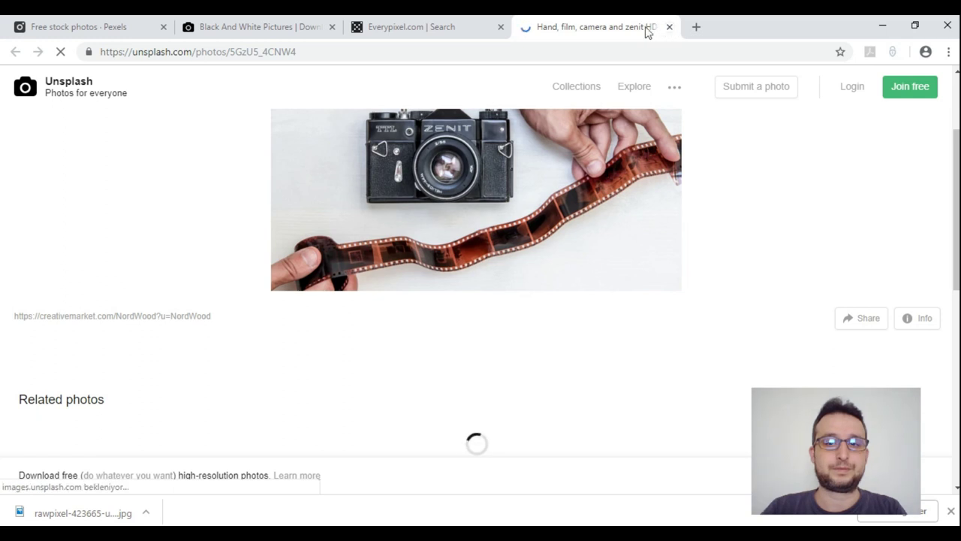
{"action": "left_click", "coordinate": [669, 27]}
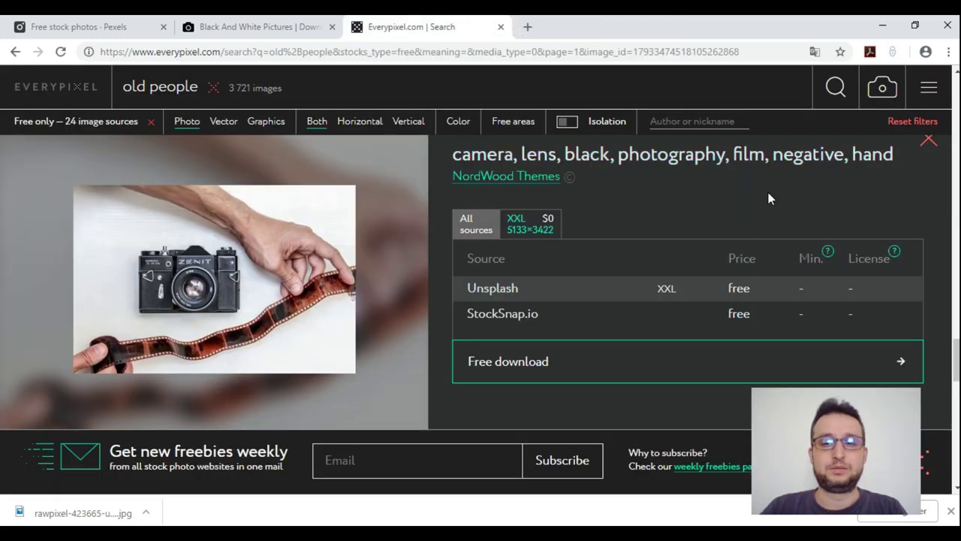
{"action": "scroll", "coordinate": [577, 254], "scroll_direction": "down", "scroll_amount": 1}
{"action": "scroll", "coordinate": [488, 276], "scroll_direction": "down", "scroll_amount": 3}
{"action": "scroll", "coordinate": [488, 276], "scroll_direction": "down", "scroll_amount": 2}
{"action": "scroll", "coordinate": [489, 275], "scroll_direction": "down", "scroll_amount": 2}
{"action": "scroll", "coordinate": [488, 275], "scroll_direction": "down", "scroll_amount": 2}
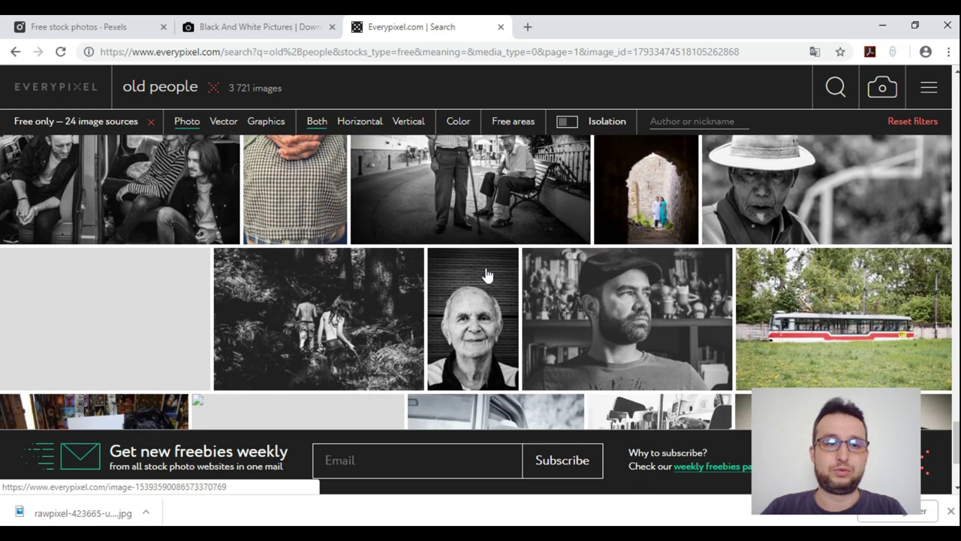
{"action": "scroll", "coordinate": [489, 274], "scroll_direction": "up", "scroll_amount": 10}
Step: Return to the Everypixel homepage via the logo
{"action": "left_click", "coordinate": [35, 91]}
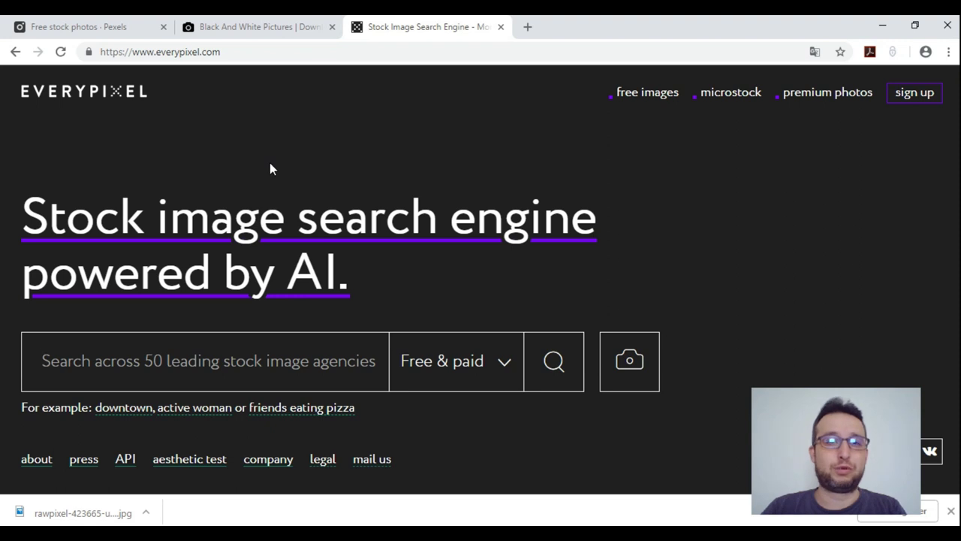
{"action": "left_click", "coordinate": [265, 28]}
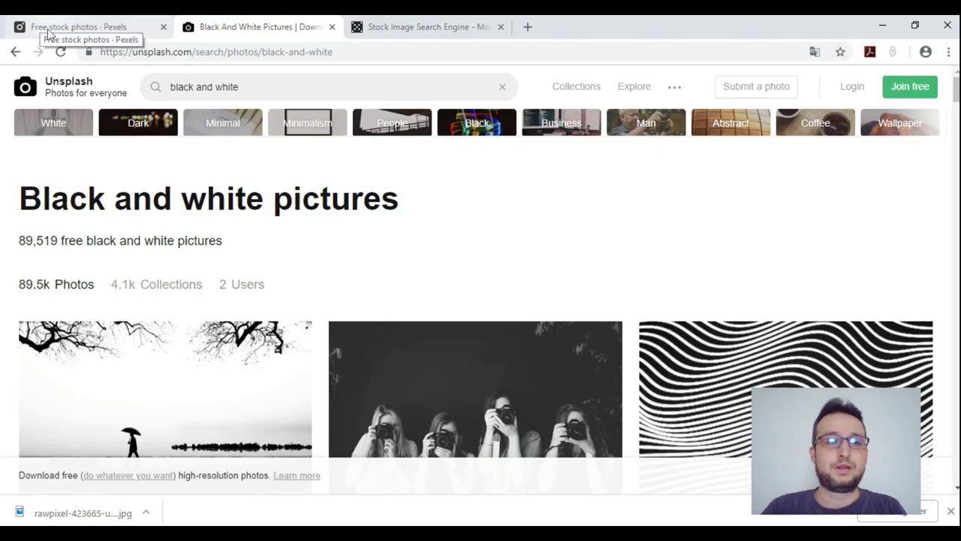
{"action": "left_click", "coordinate": [51, 33]}
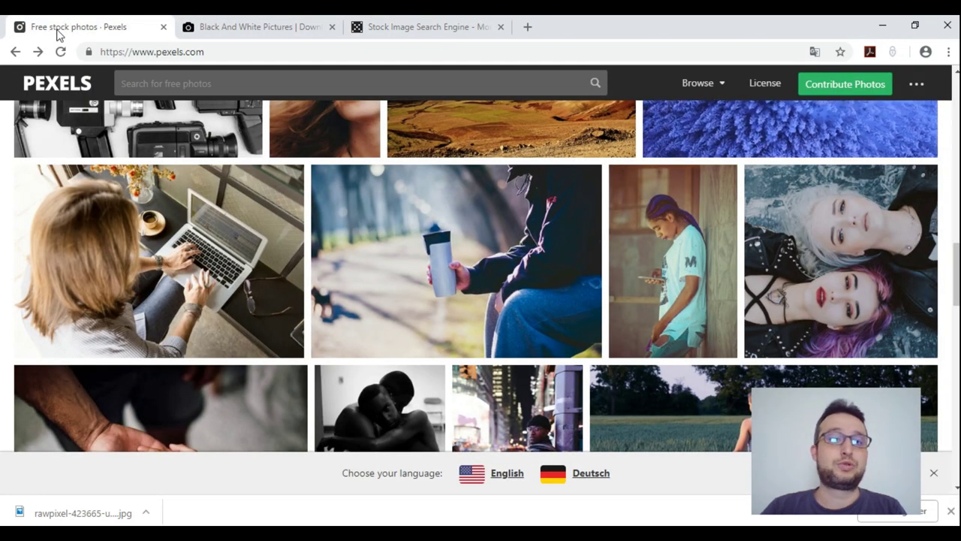
{"action": "left_click", "coordinate": [258, 27]}
{"action": "left_click", "coordinate": [390, 28]}
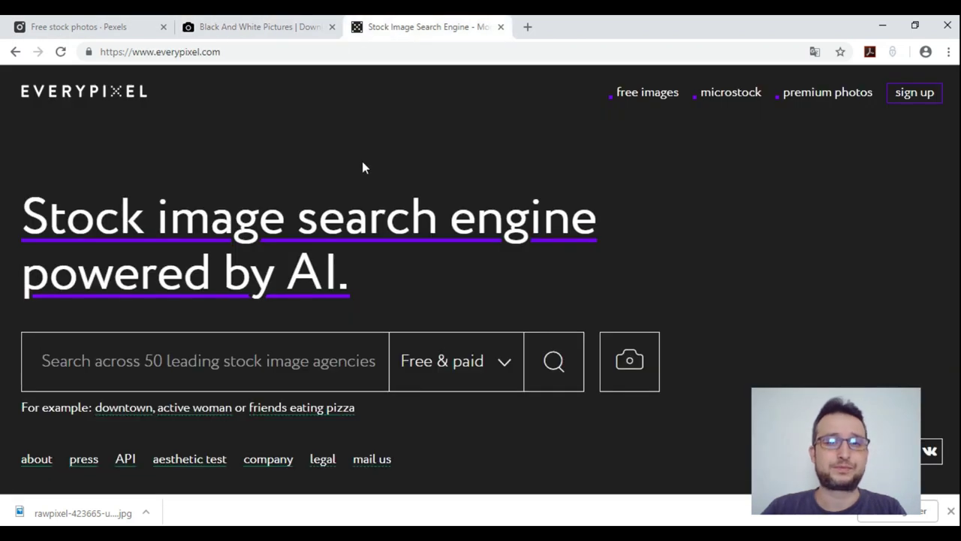